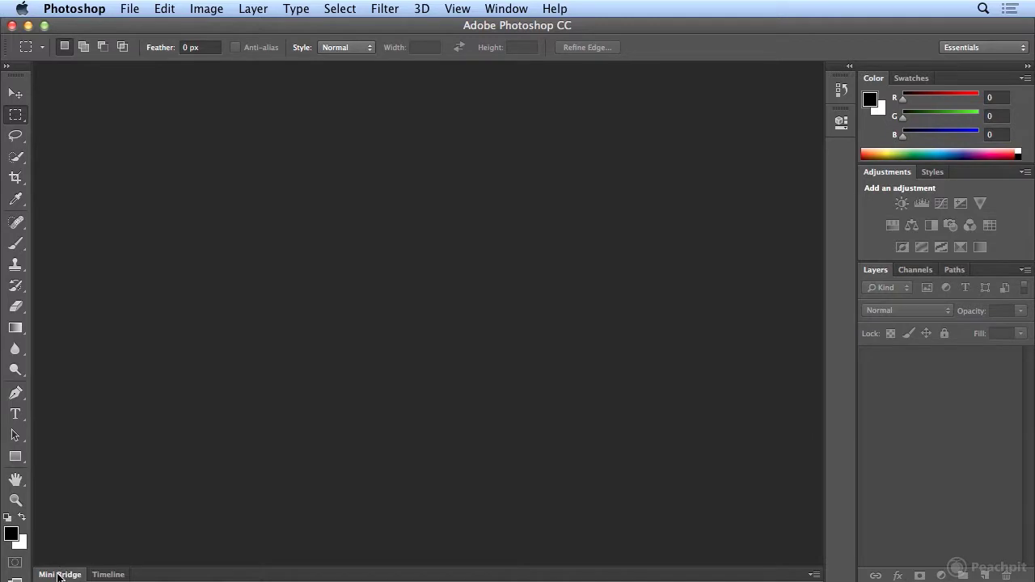
Open the Mini Bridge browser in the Photoshop workspace
{"action": "left_click", "coordinate": [58, 575]}
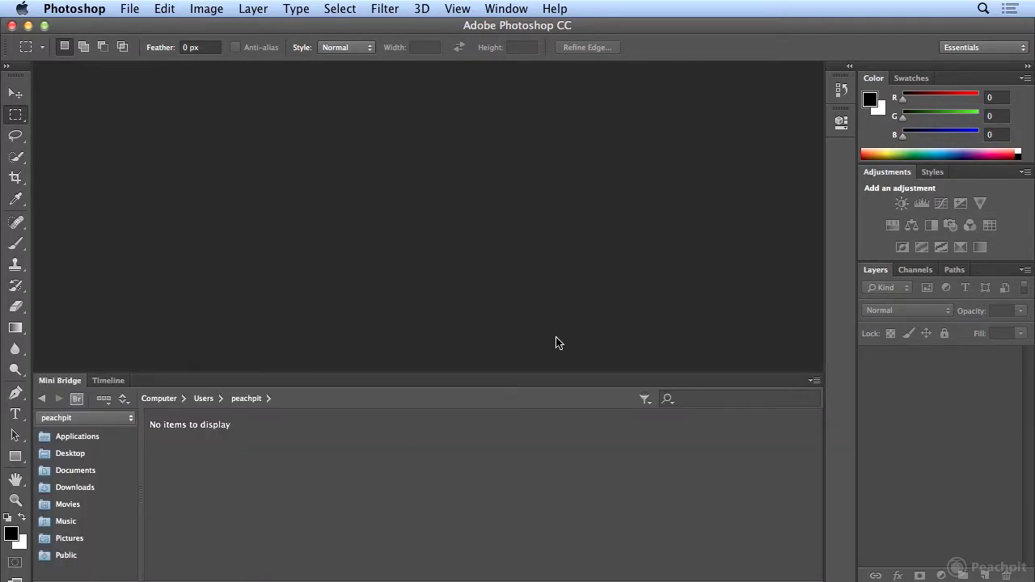
{"action": "left_click", "coordinate": [498, 9]}
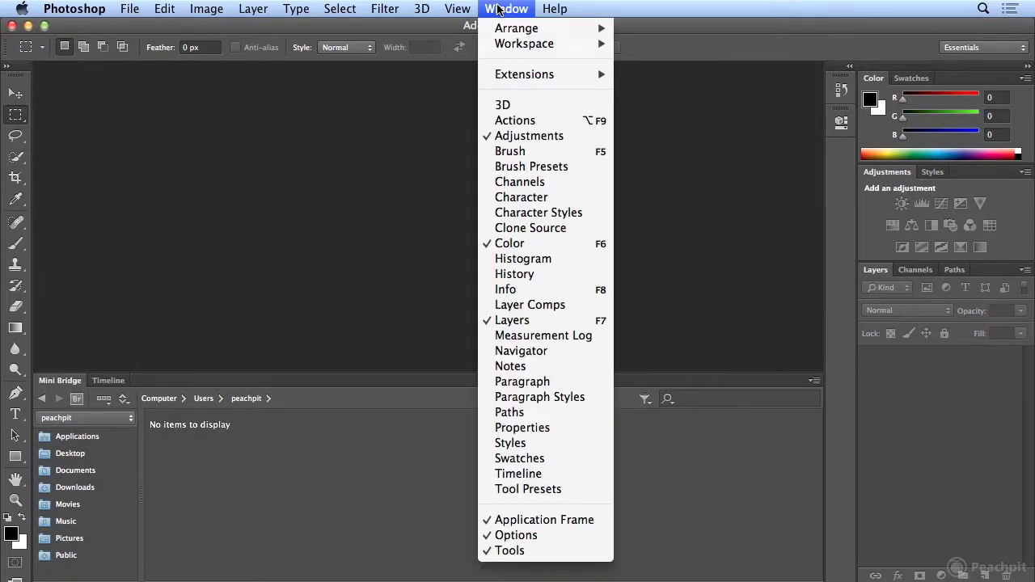
{"action": "mouse_move", "coordinate": [506, 48]}
{"action": "mouse_move", "coordinate": [508, 76]}
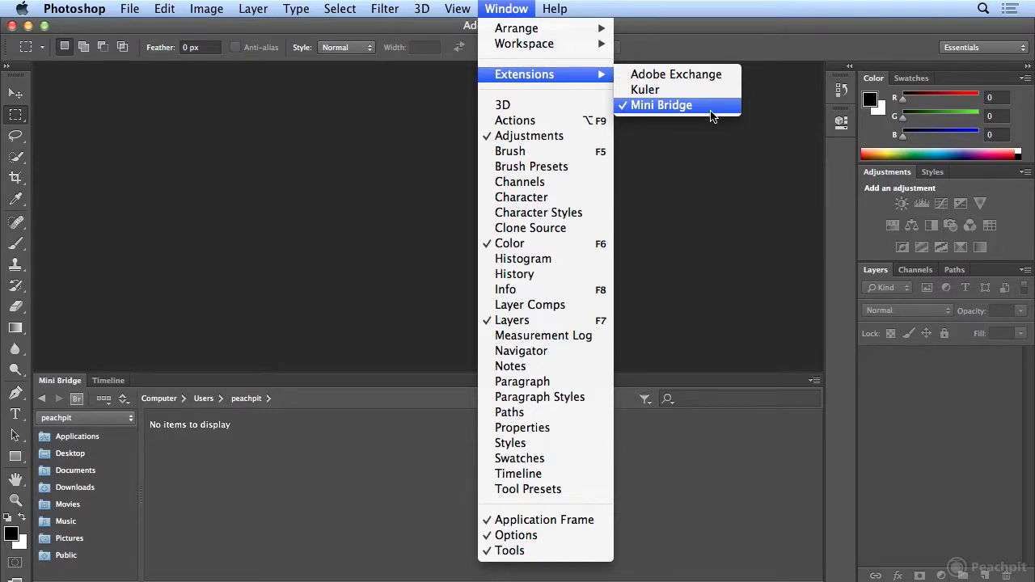
{"action": "left_click", "coordinate": [794, 56]}
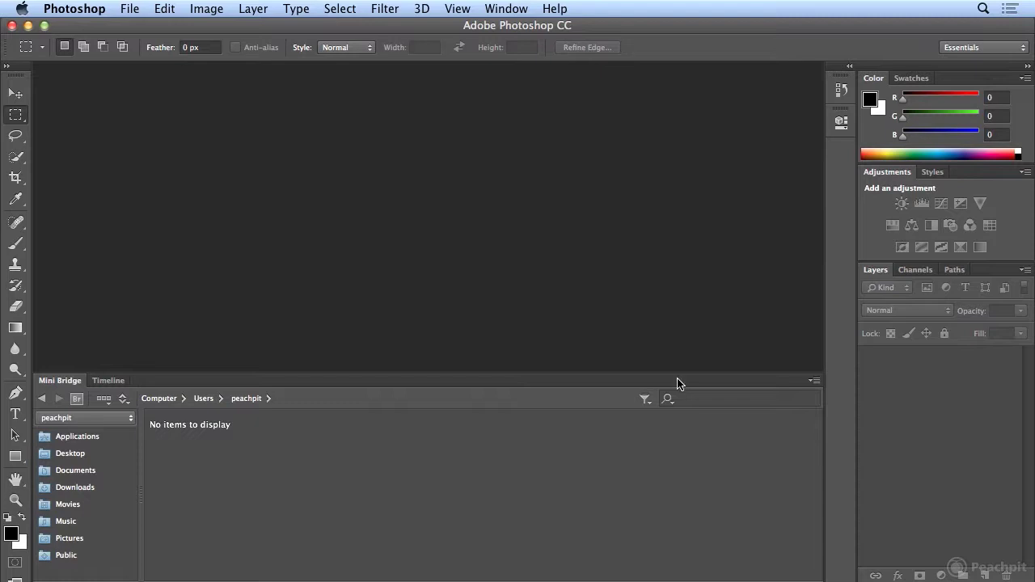
{"action": "left_click", "coordinate": [128, 12]}
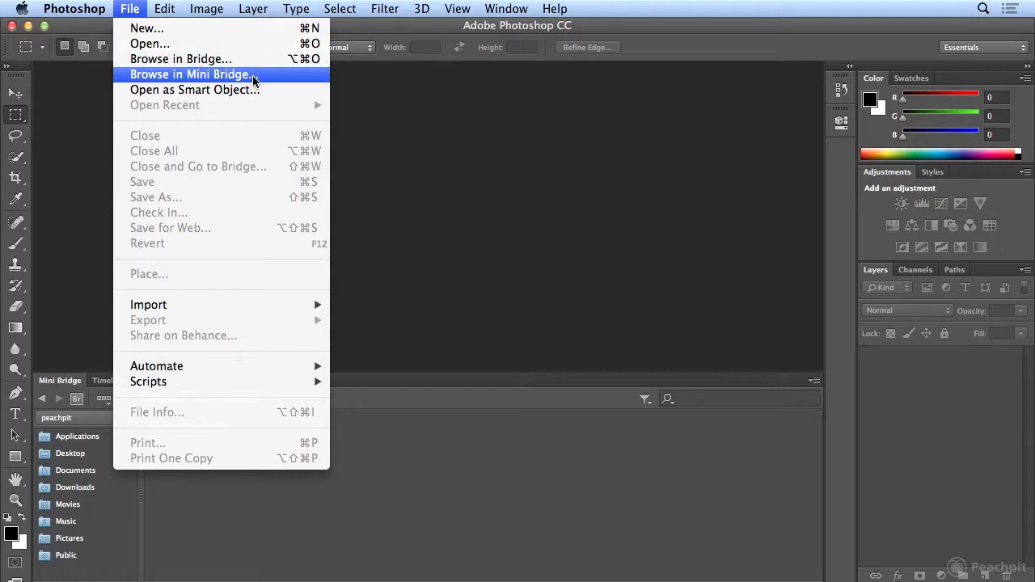
{"action": "left_click", "coordinate": [253, 79]}
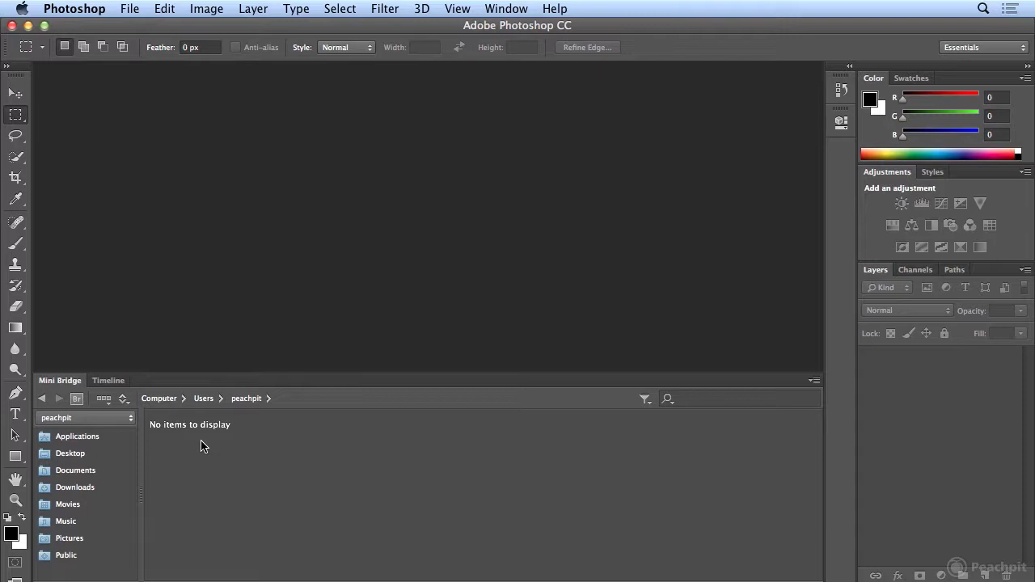
Browse Mini Bridge to the New_Orleans folder under Desktop, Project_Files, 02_Photoshop_projects
{"action": "left_click", "coordinate": [122, 419]}
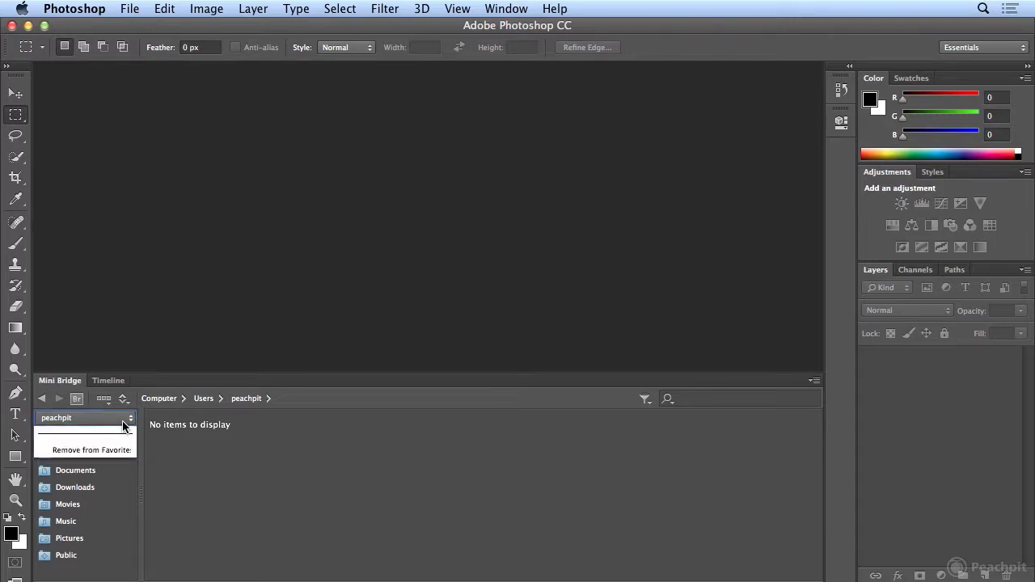
{"action": "left_click", "coordinate": [116, 450]}
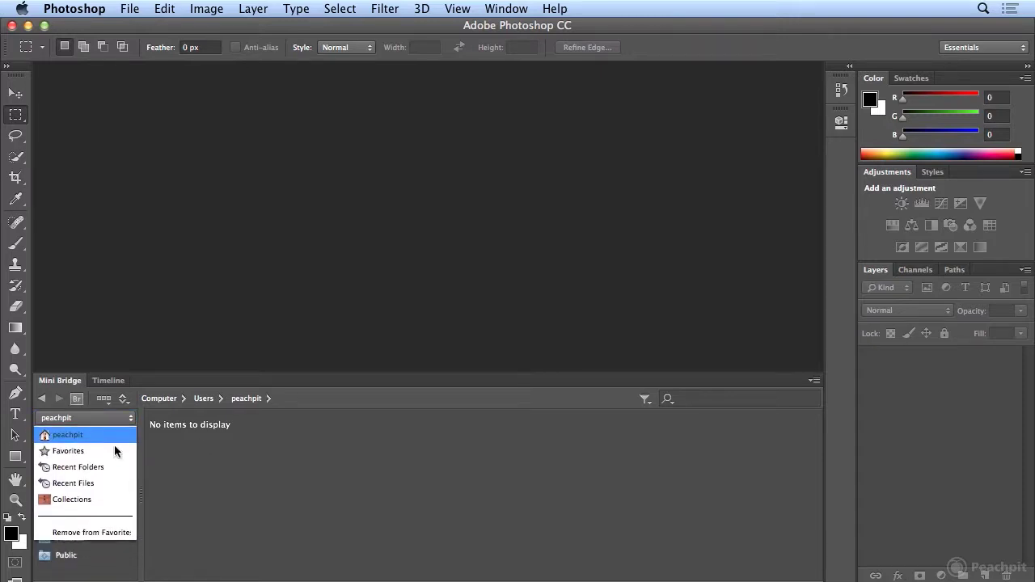
{"action": "left_click", "coordinate": [70, 456]}
{"action": "double_click", "coordinate": [70, 457]}
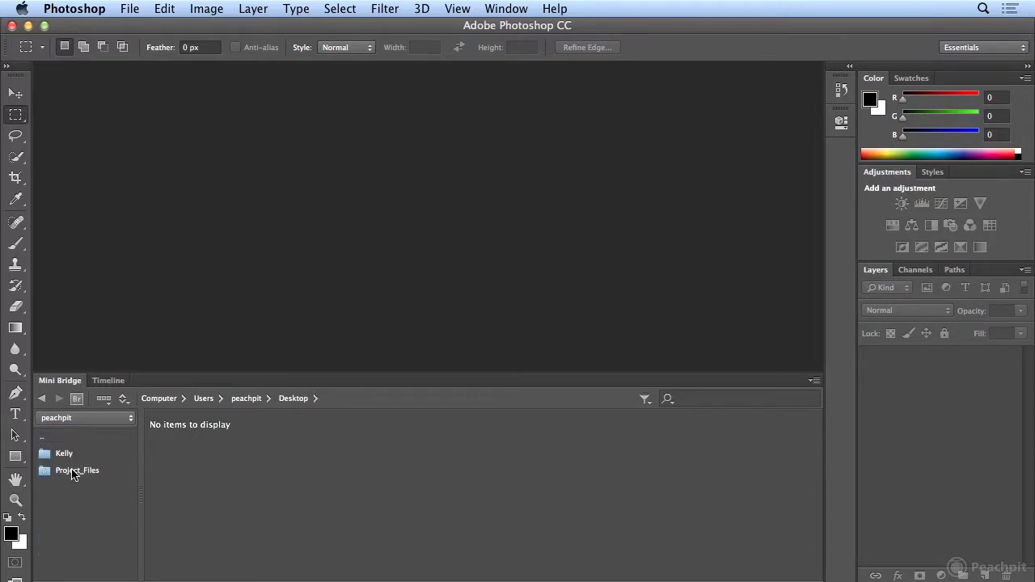
{"action": "double_click", "coordinate": [72, 471]}
{"action": "double_click", "coordinate": [76, 472]}
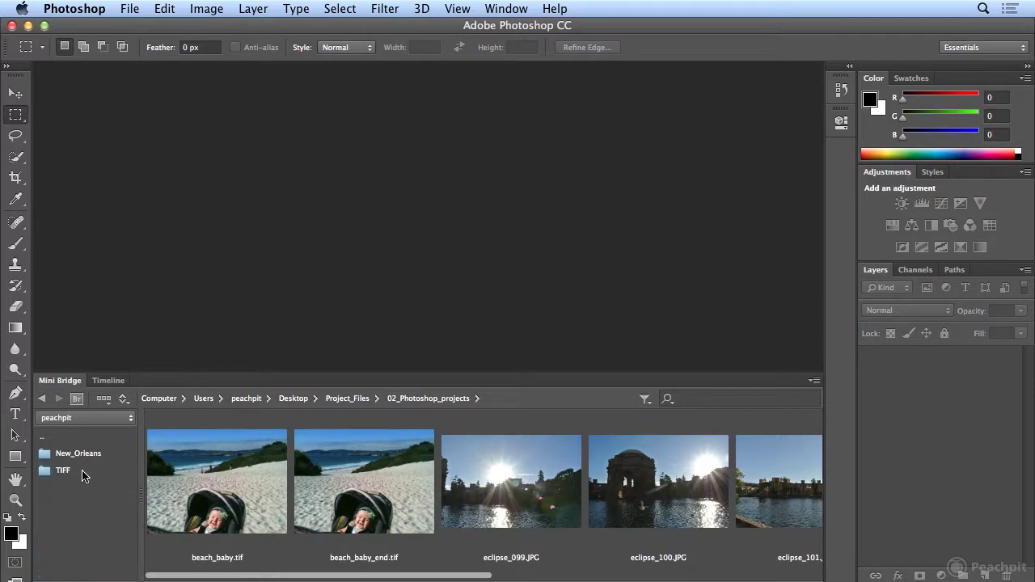
{"action": "mouse_move", "coordinate": [383, 579]}
{"action": "left_mouse_down"}
{"action": "mouse_move", "coordinate": [715, 579]}
{"action": "mouse_move", "coordinate": [383, 579]}
{"action": "left_mouse_up"}
{"action": "double_click", "coordinate": [73, 458]}
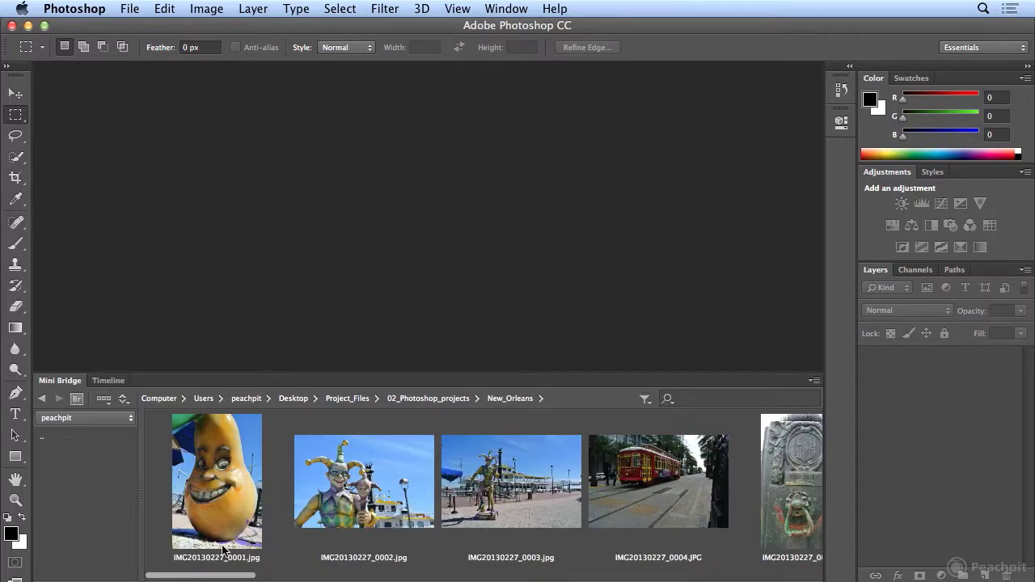
Open IMG20130227_0001.jpg from the New_Orleans folder in Photoshop
{"action": "left_click_drag", "start_coordinate": [197, 577], "coordinate": [134, 555]}
{"action": "left_click", "coordinate": [190, 520]}
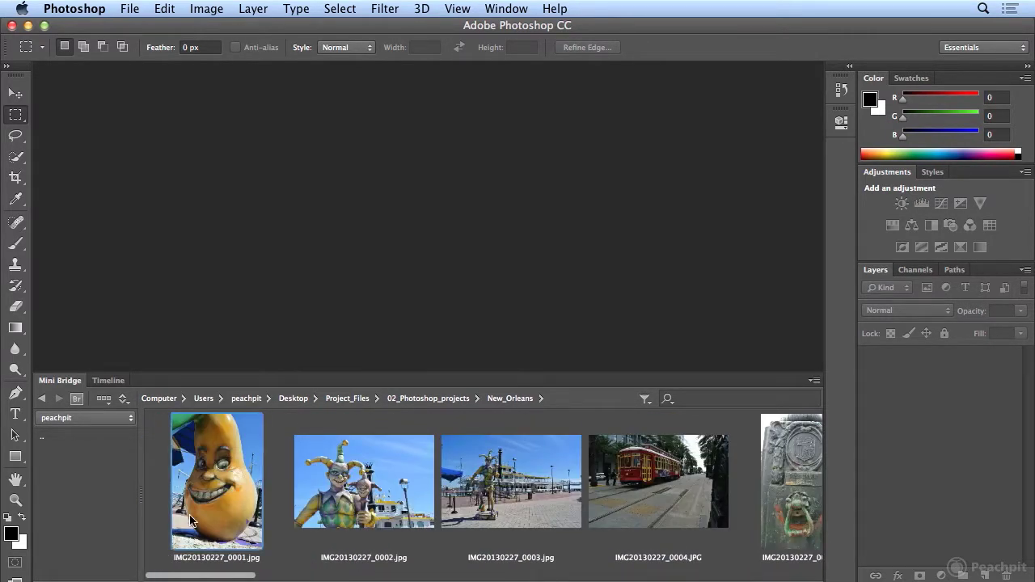
{"action": "double_click", "coordinate": [235, 524]}
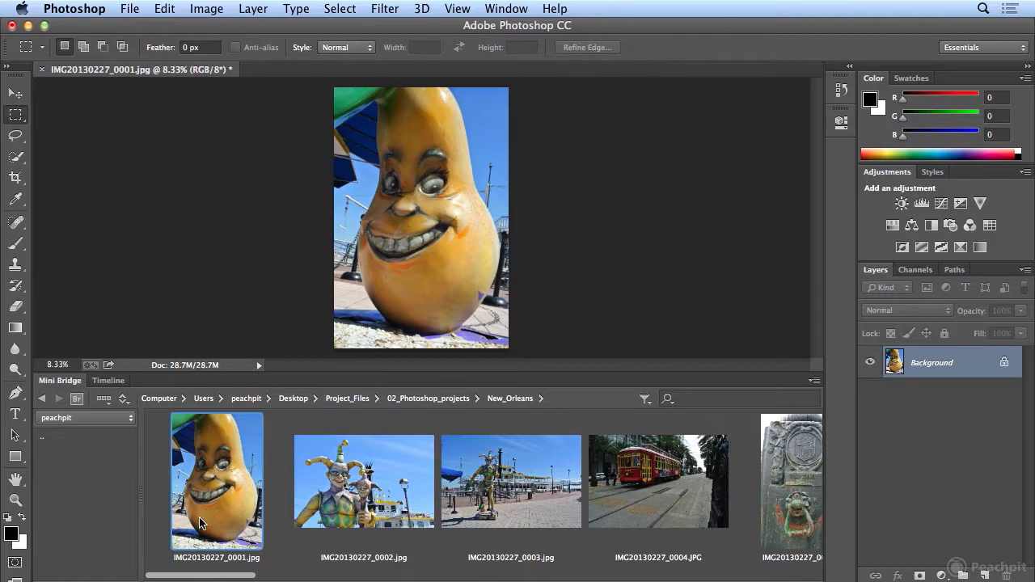
Select every image from IMG20130227_0001.jpg through New_Orleans_308.jpg in Mini Bridge and play them as a slideshow
{"action": "left_click_drag", "start_coordinate": [193, 576], "coordinate": [797, 579]}
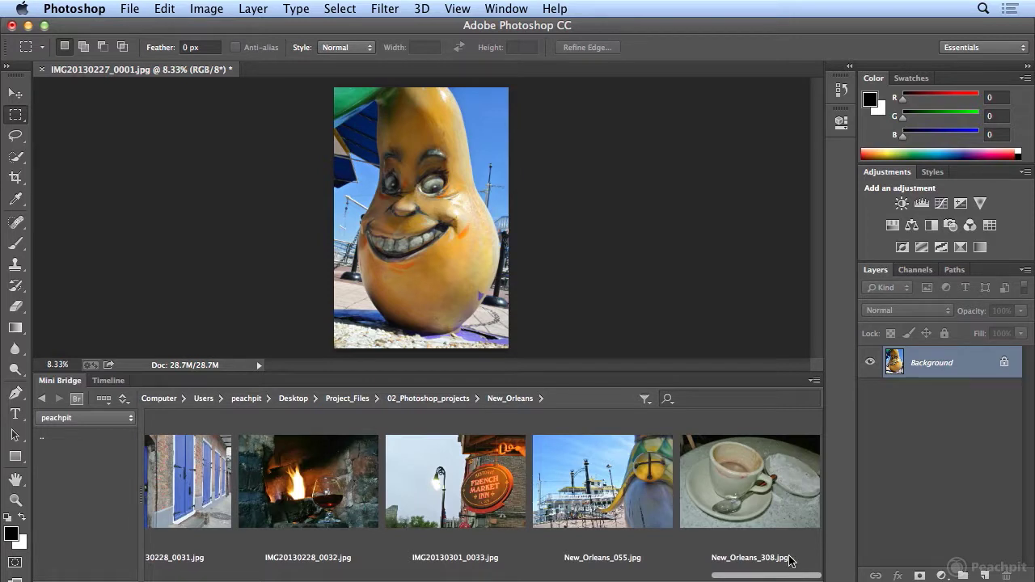
{"action": "left_click", "coordinate": [770, 503], "text": "shift"}
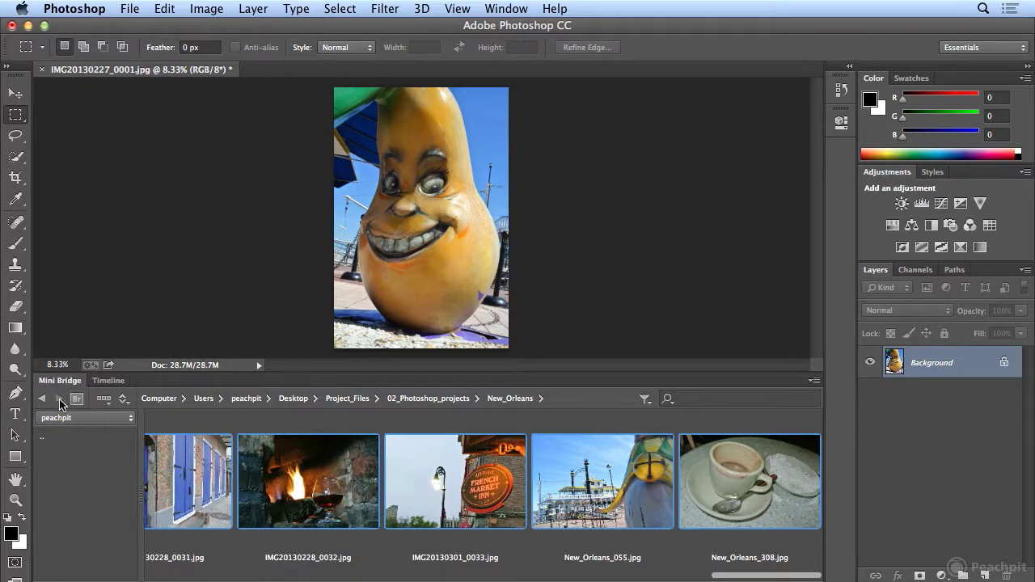
{"action": "left_click", "coordinate": [103, 405]}
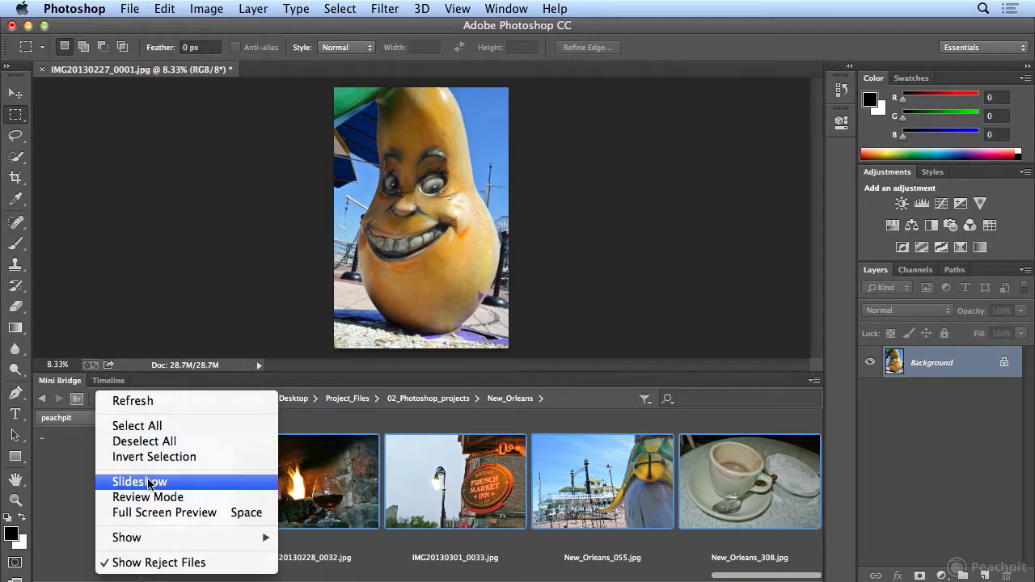
{"action": "left_click", "coordinate": [219, 483]}
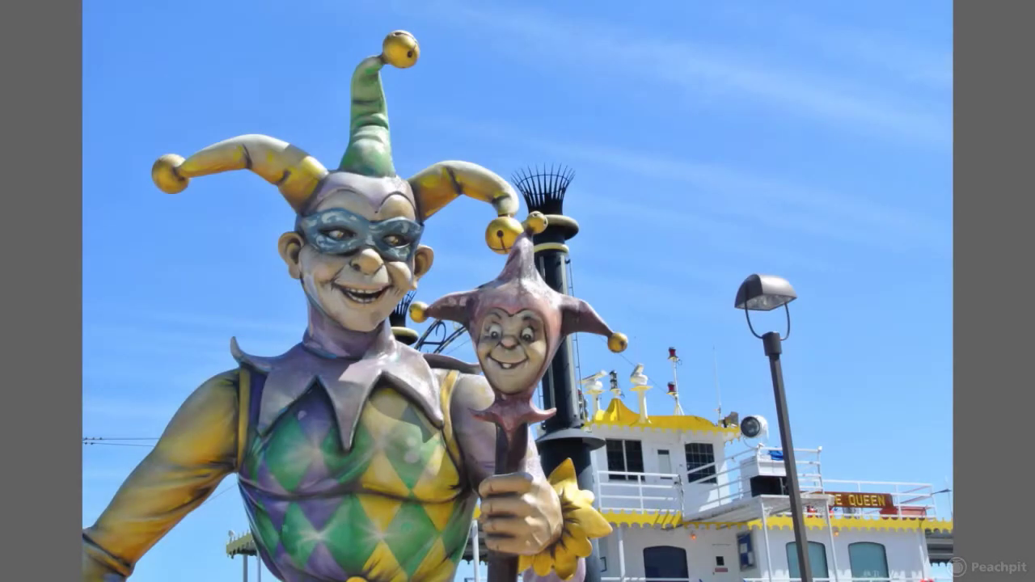
Pause and resume the running slideshow, and exit it at the hotel photo
{"action": "key", "text": "space"}
{"action": "key", "text": "space"}
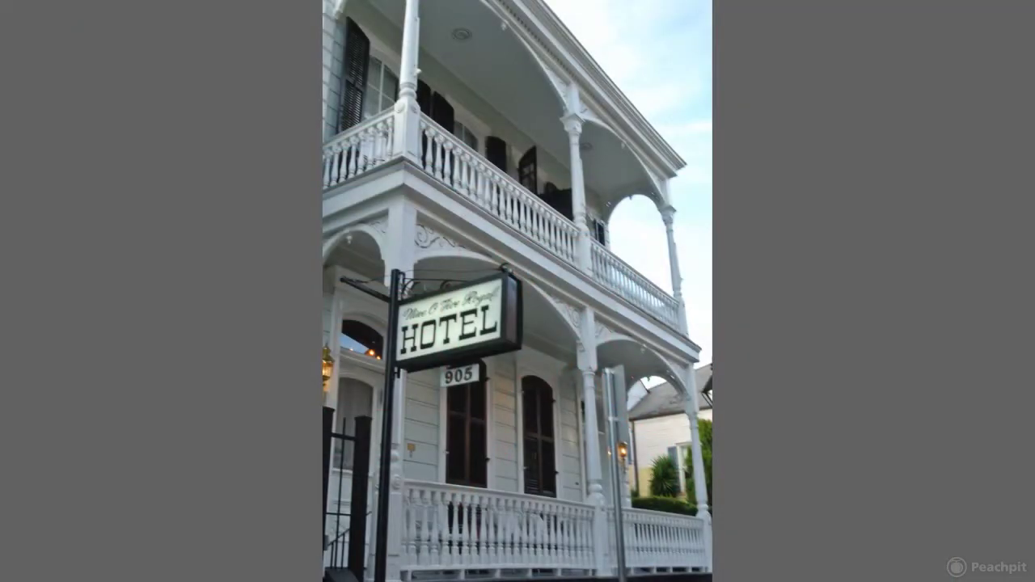
{"action": "key", "text": "Escape"}
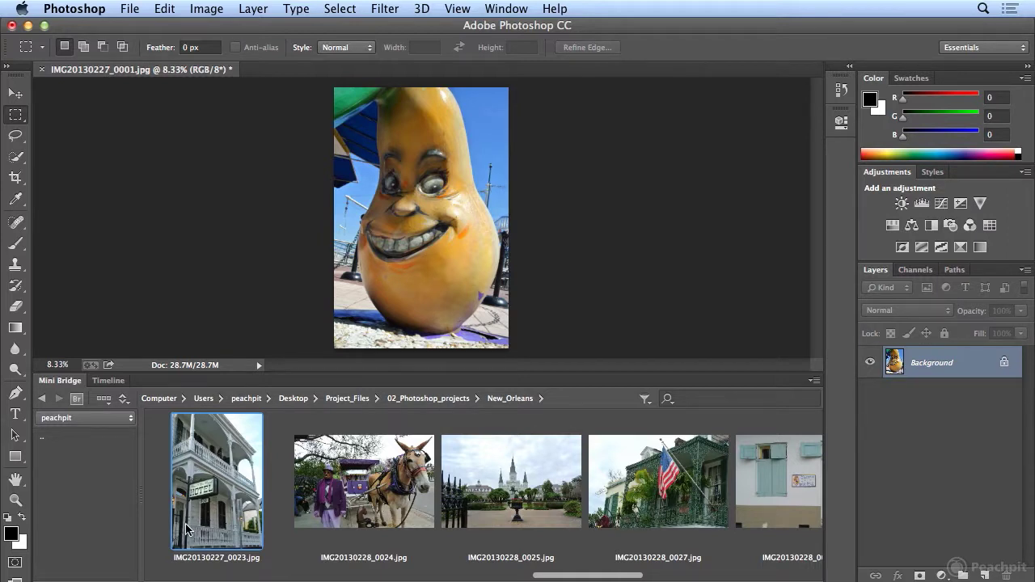
{"action": "left_click", "coordinate": [123, 402]}
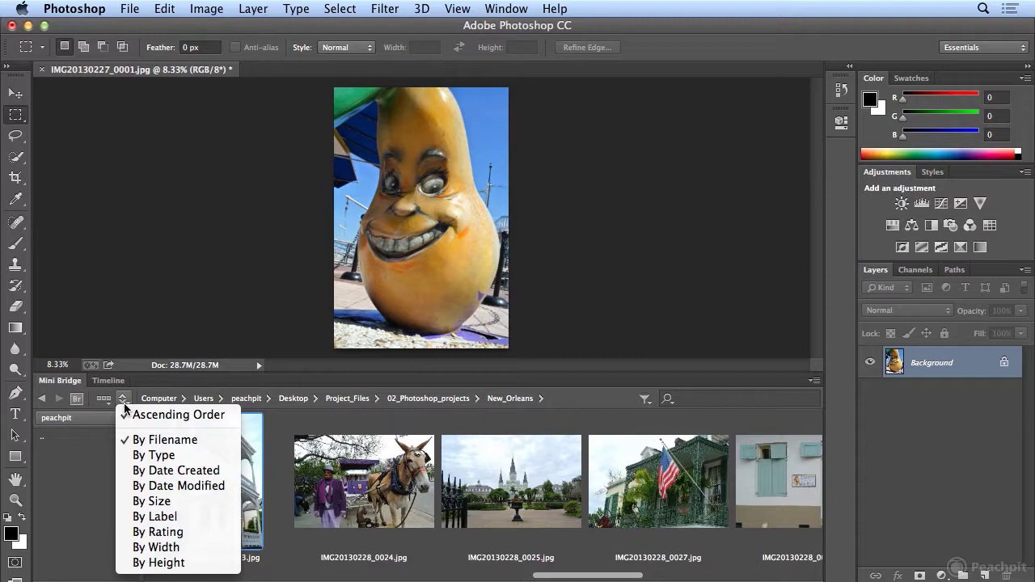
{"action": "left_click", "coordinate": [103, 400]}
{"action": "left_click", "coordinate": [104, 400]}
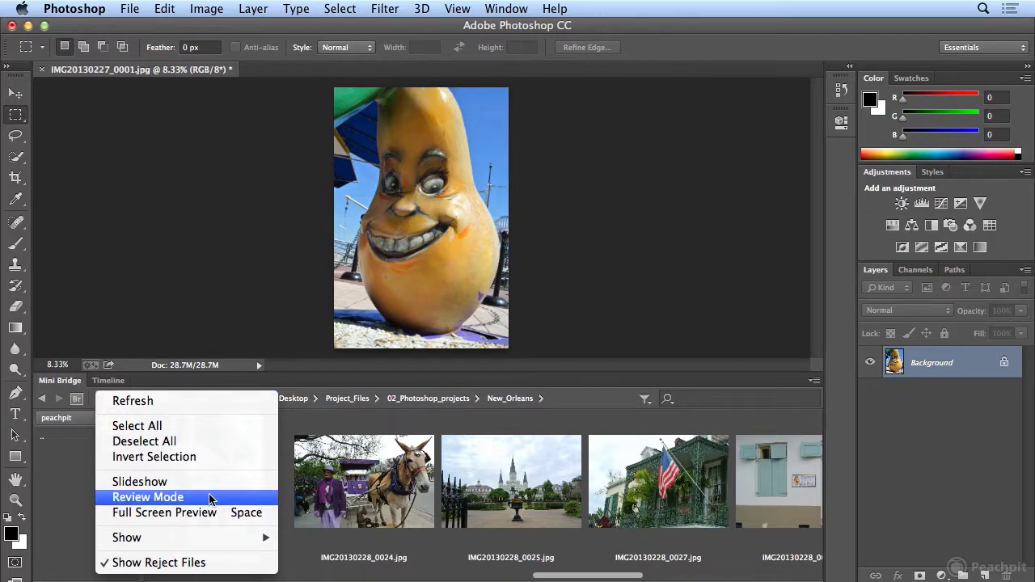
{"action": "left_click", "coordinate": [347, 500]}
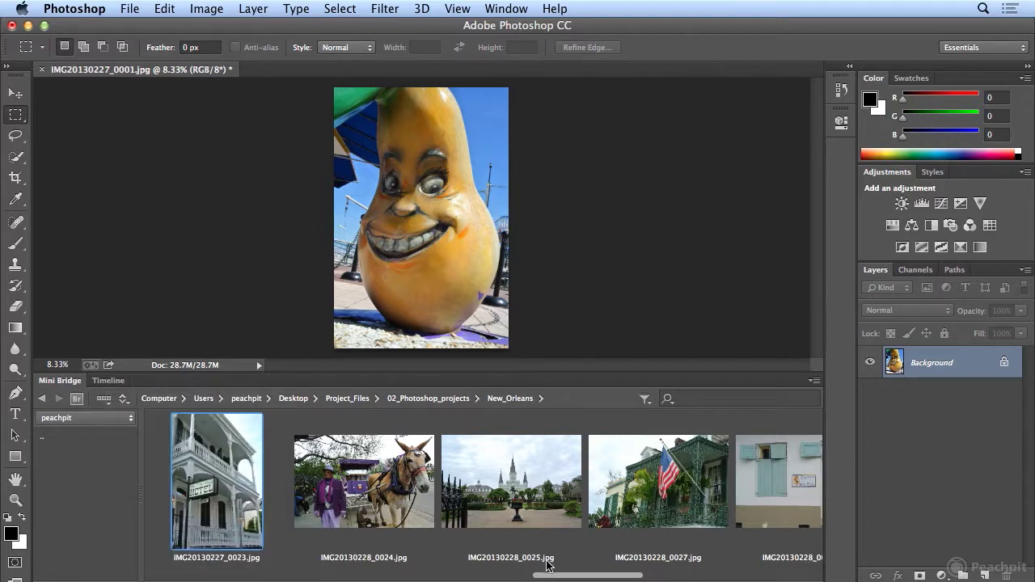
Select all the images in the New_Orleans folder and view them in Review Mode
{"action": "left_click_drag", "start_coordinate": [550, 576], "coordinate": [162, 576]}
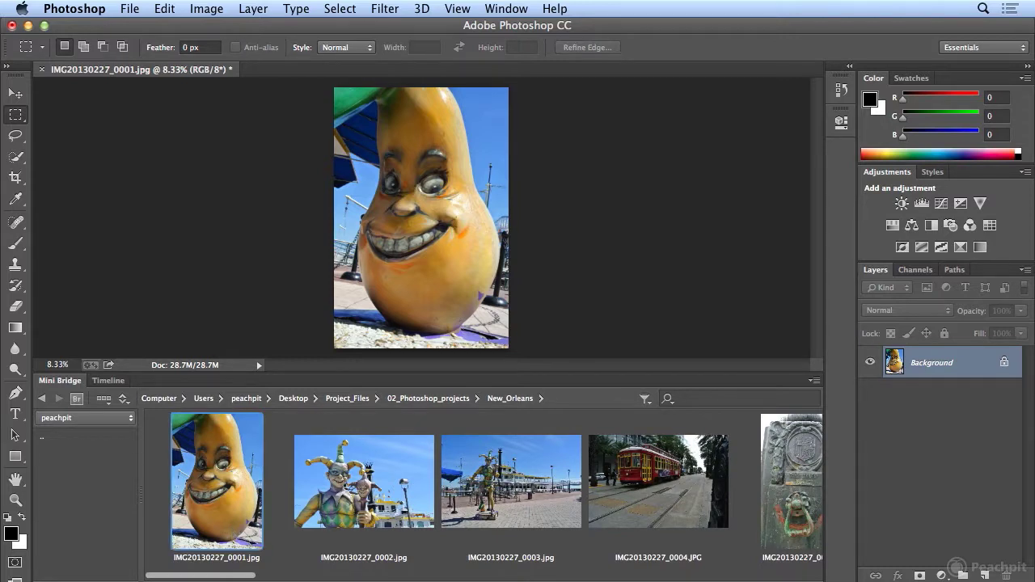
{"action": "scroll", "coordinate": [741, 534], "scroll_direction": "right", "scroll_amount": 15}
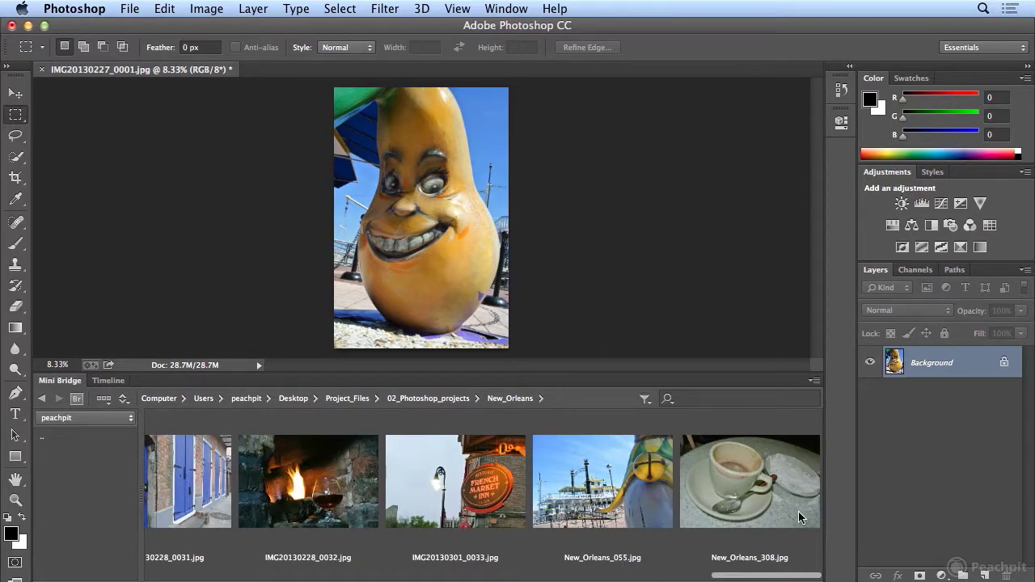
{"action": "key", "text": "super+a"}
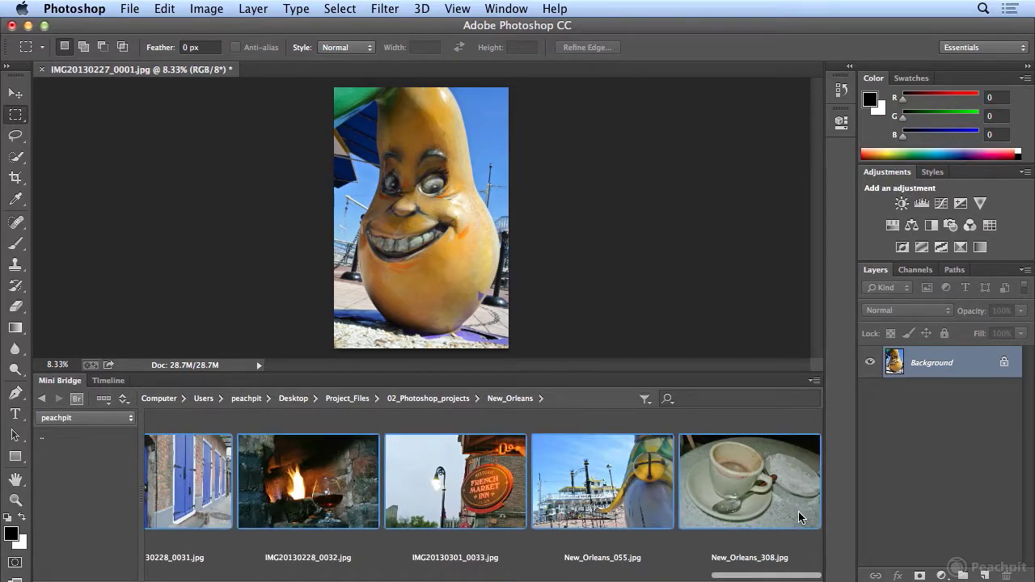
{"action": "right_click", "coordinate": [106, 400]}
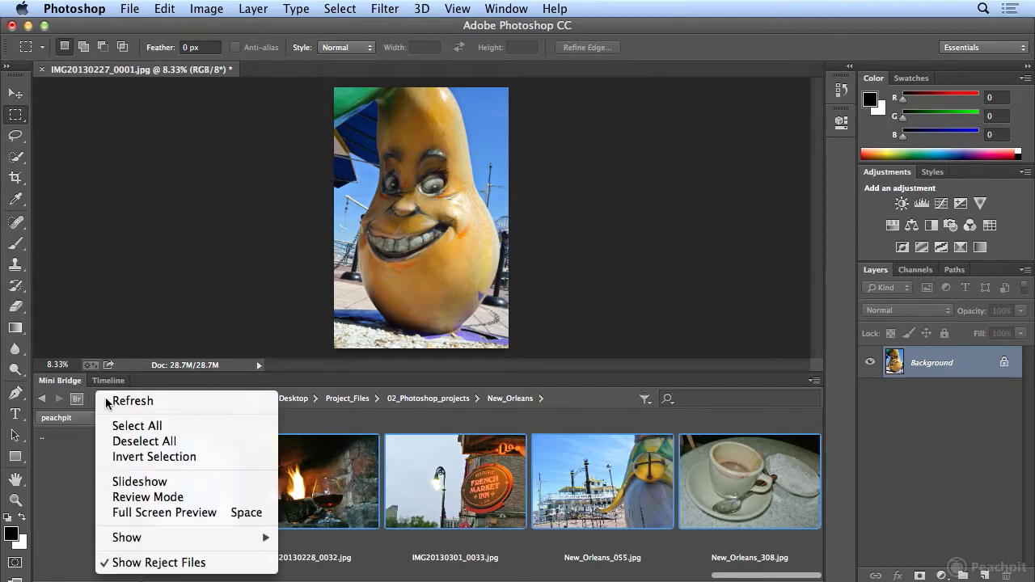
{"action": "left_click", "coordinate": [123, 497]}
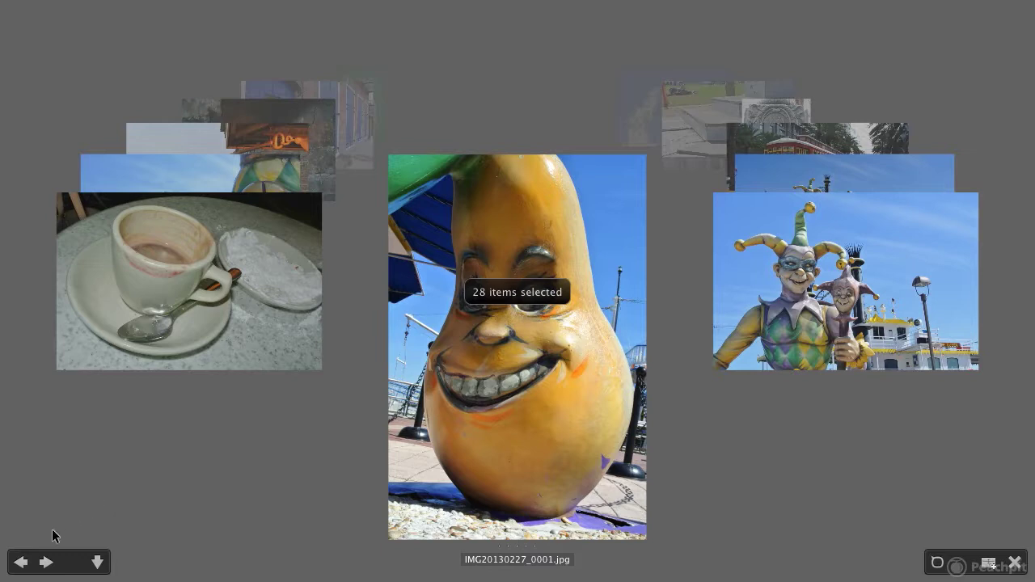
Remove New_Orleans_308.jpg and IMG20130228_0029.jpg from the set of images under review
{"action": "left_click", "coordinate": [21, 562]}
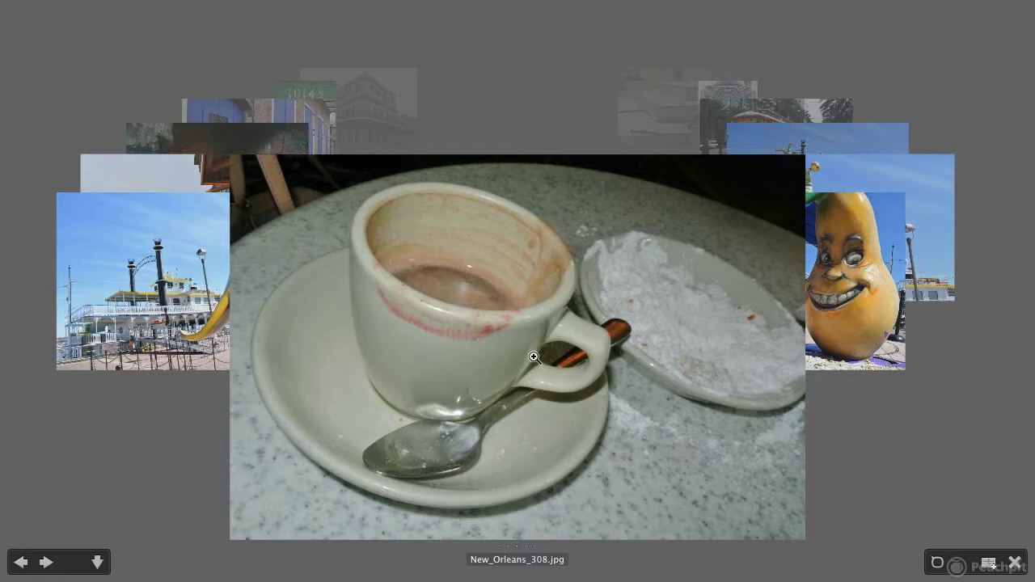
{"action": "left_click", "coordinate": [97, 565]}
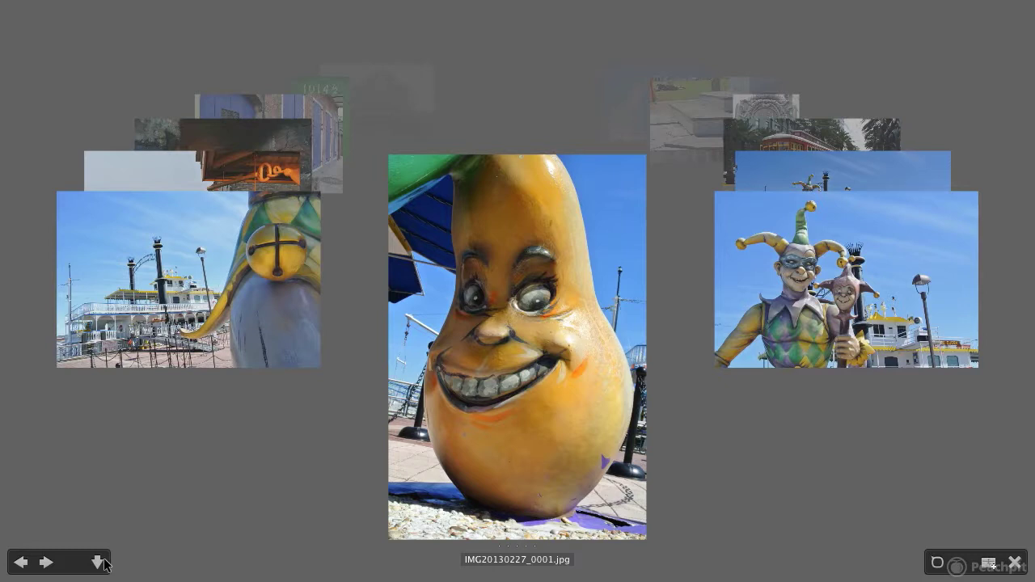
{"action": "left_click", "coordinate": [29, 565]}
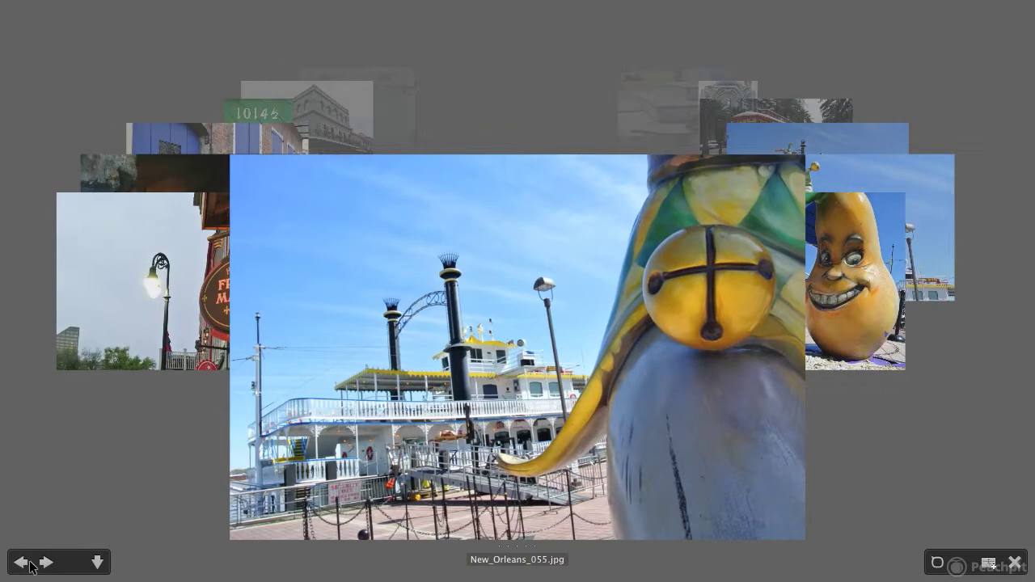
{"action": "left_click", "coordinate": [29, 564]}
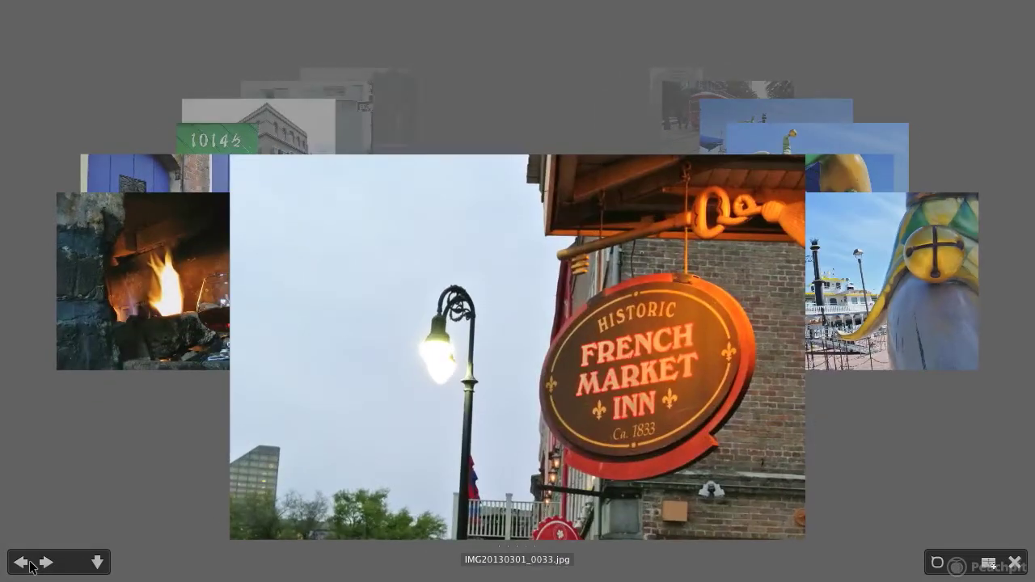
{"action": "left_click", "coordinate": [29, 564]}
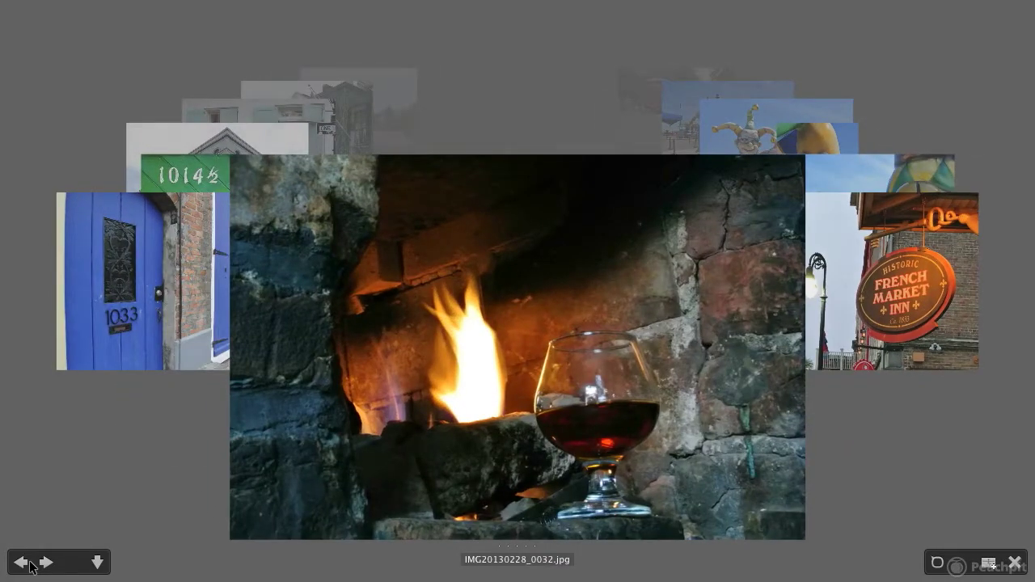
{"action": "left_click", "coordinate": [29, 564]}
{"action": "left_click", "coordinate": [29, 565]}
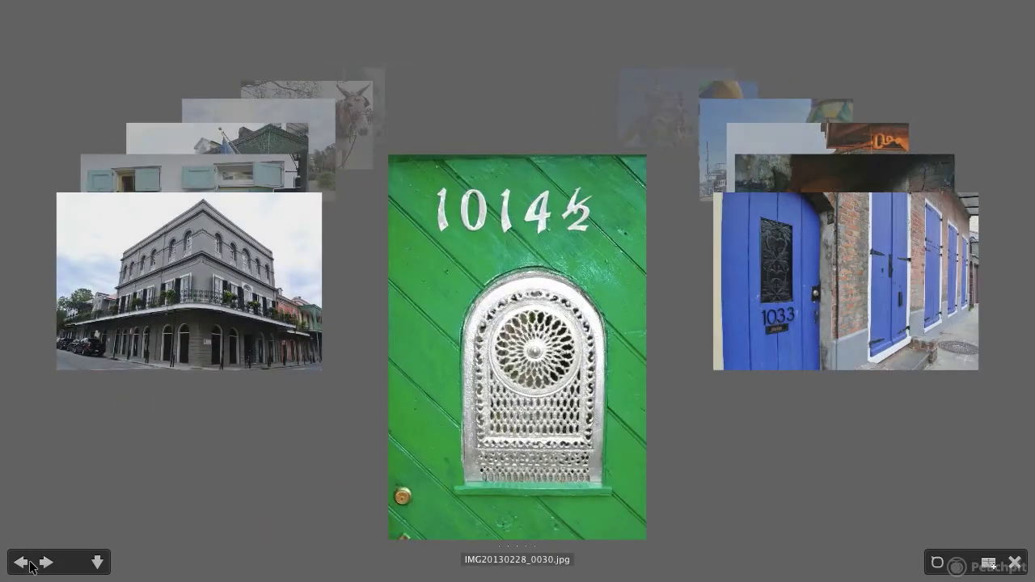
{"action": "left_click", "coordinate": [29, 565]}
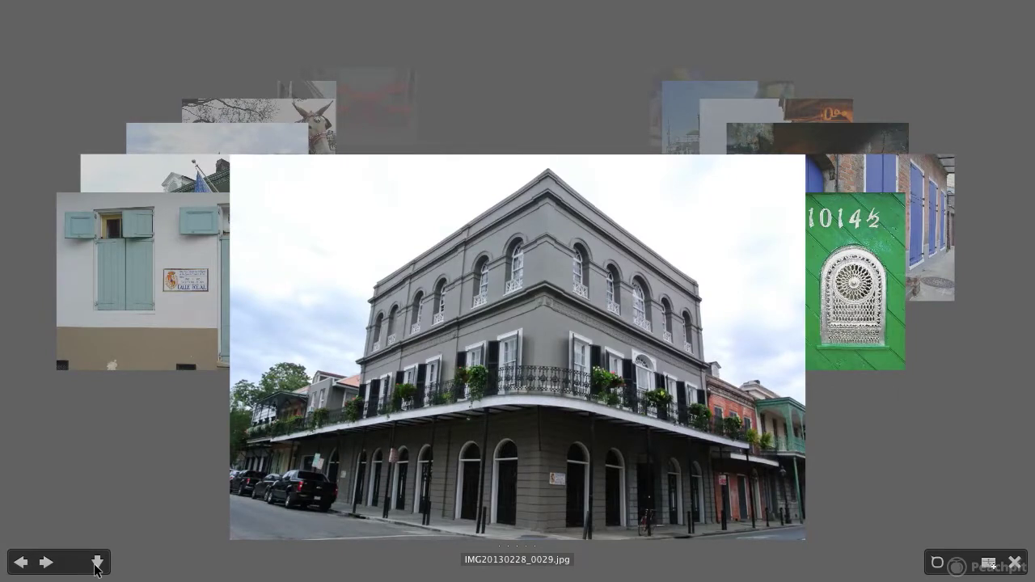
{"action": "key", "text": "Right"}
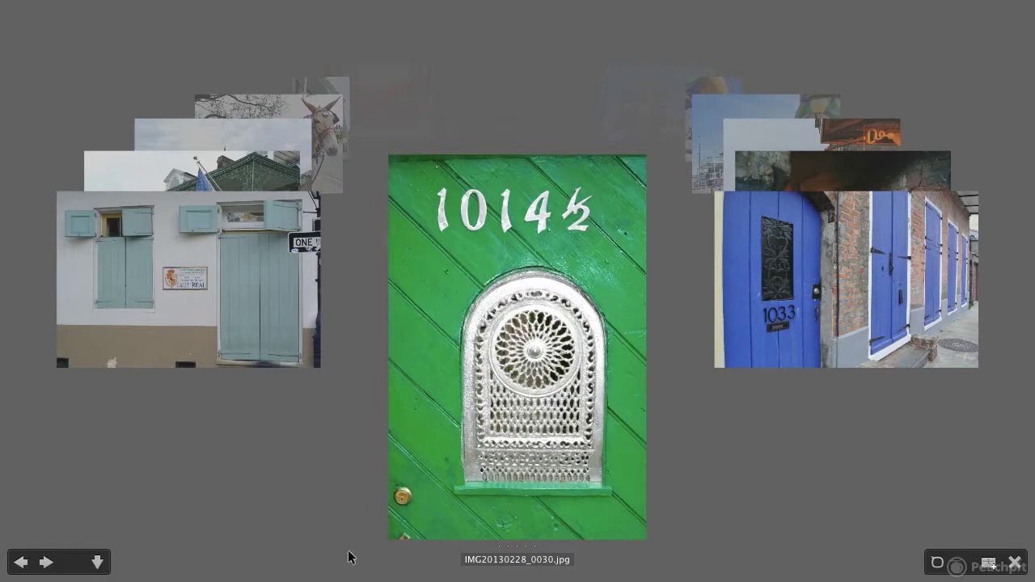
Magnify parts of IMG20130228_0030.jpg with the Loupe, from the painted house number to the metal grille, and close the Loupe
{"action": "left_click", "coordinate": [939, 565]}
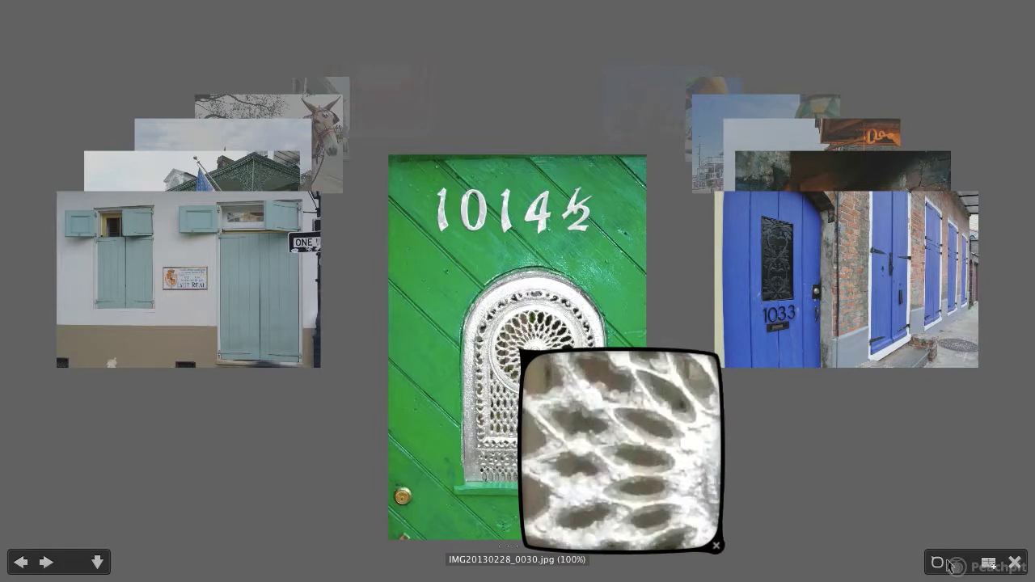
{"action": "left_click", "coordinate": [939, 565]}
{"action": "left_click", "coordinate": [939, 565]}
{"action": "left_click", "coordinate": [939, 566]}
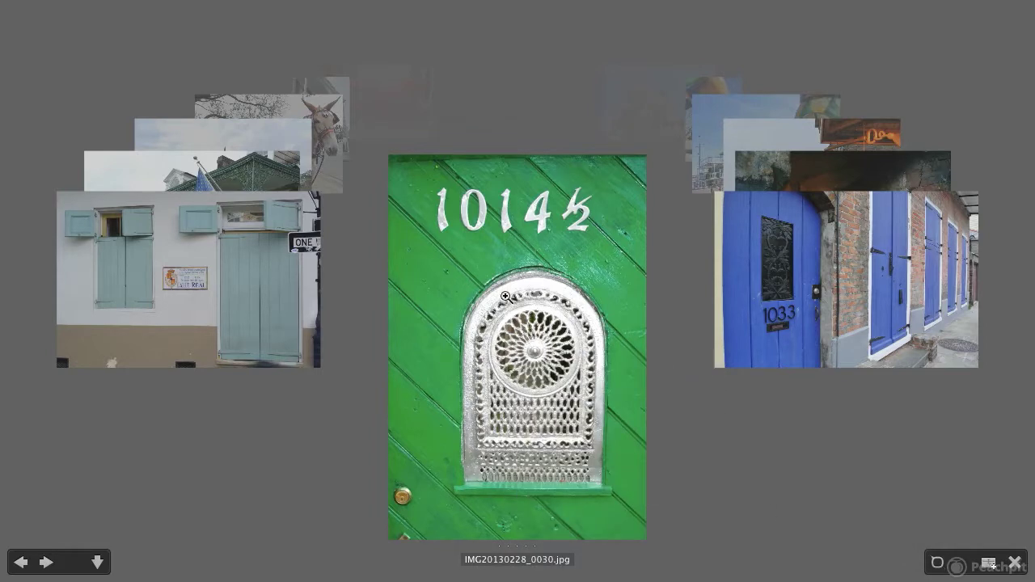
{"action": "left_click", "coordinate": [508, 301]}
{"action": "left_click", "coordinate": [498, 210]}
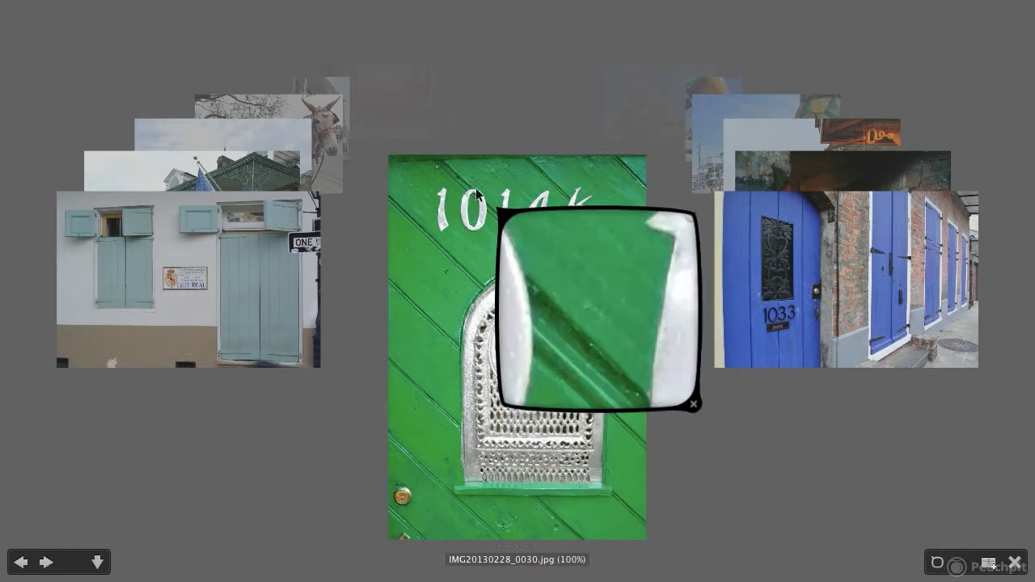
{"action": "left_click_drag", "start_coordinate": [504, 201], "coordinate": [503, 343]}
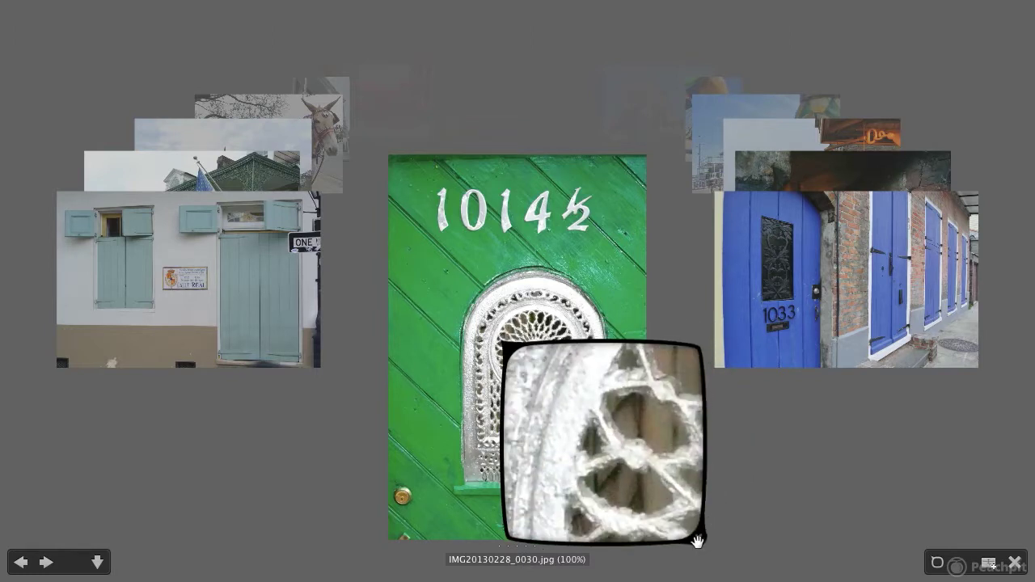
{"action": "left_click", "coordinate": [698, 539]}
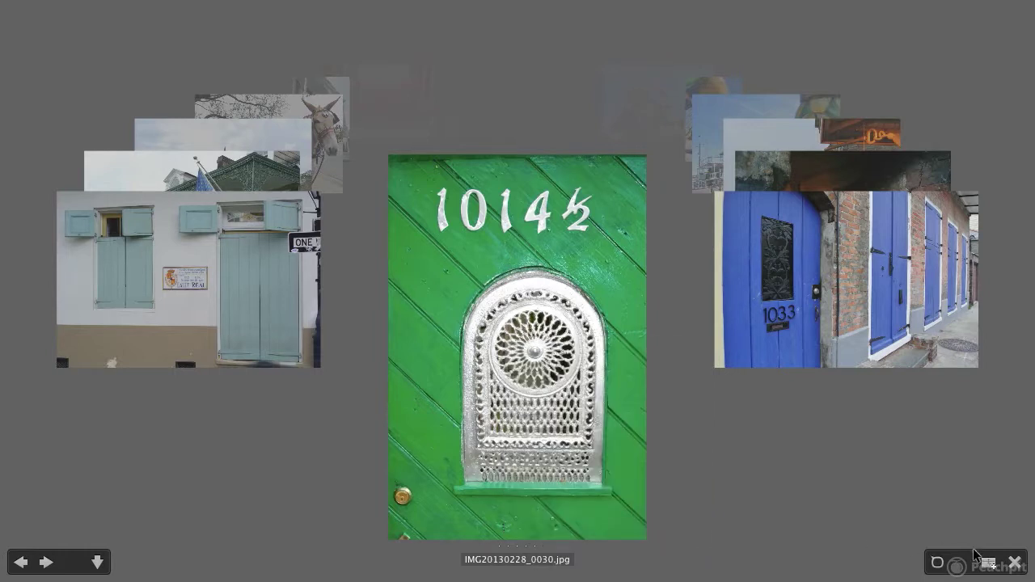
Show and hide the Loupe again, and open the New Collection dialog for the reviewed images and cancel it
{"action": "left_click", "coordinate": [938, 563]}
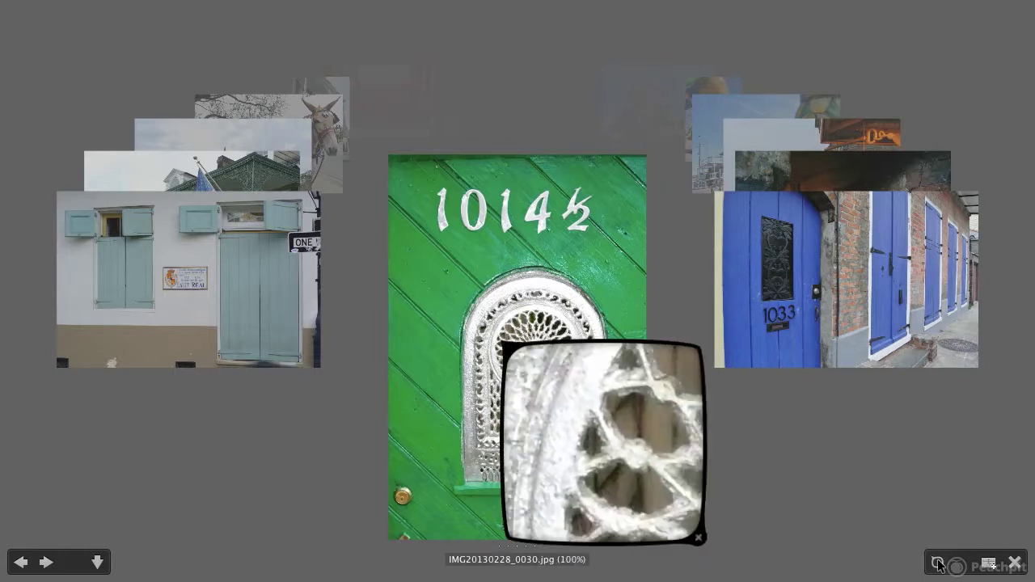
{"action": "left_click", "coordinate": [938, 563]}
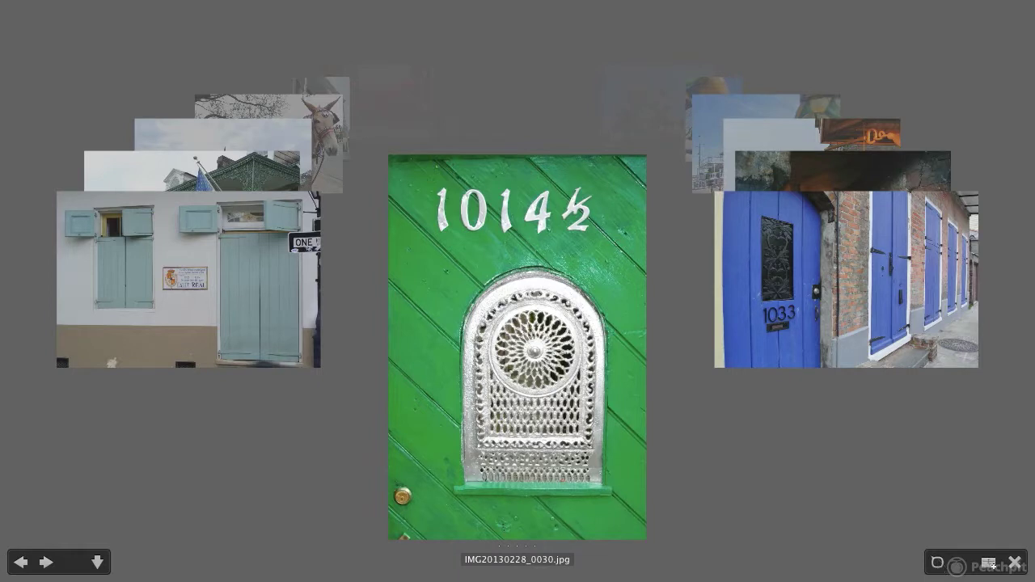
{"action": "left_click", "coordinate": [938, 563]}
{"action": "left_click", "coordinate": [938, 564]}
{"action": "left_click", "coordinate": [990, 563]}
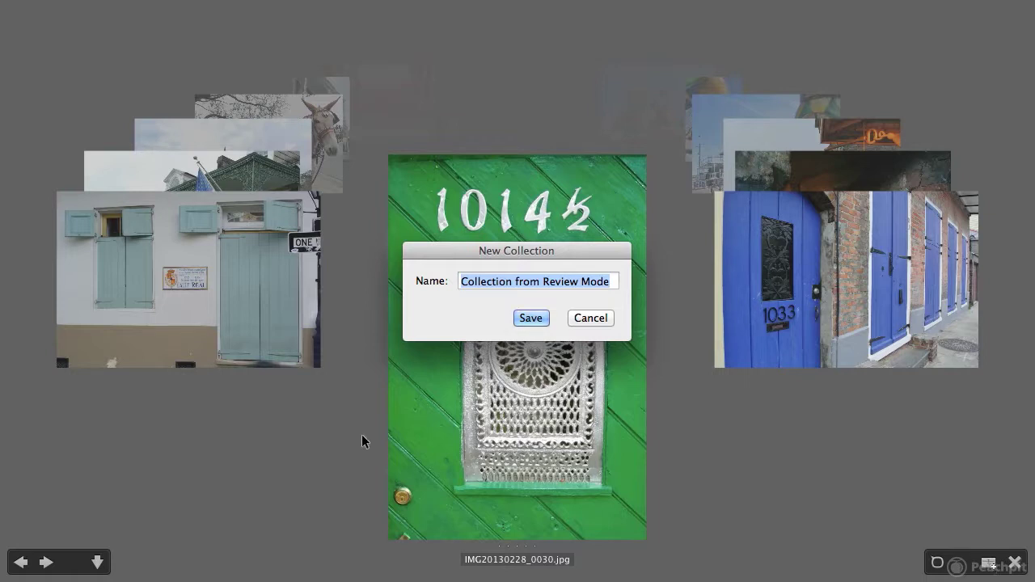
{"action": "left_click", "coordinate": [588, 321]}
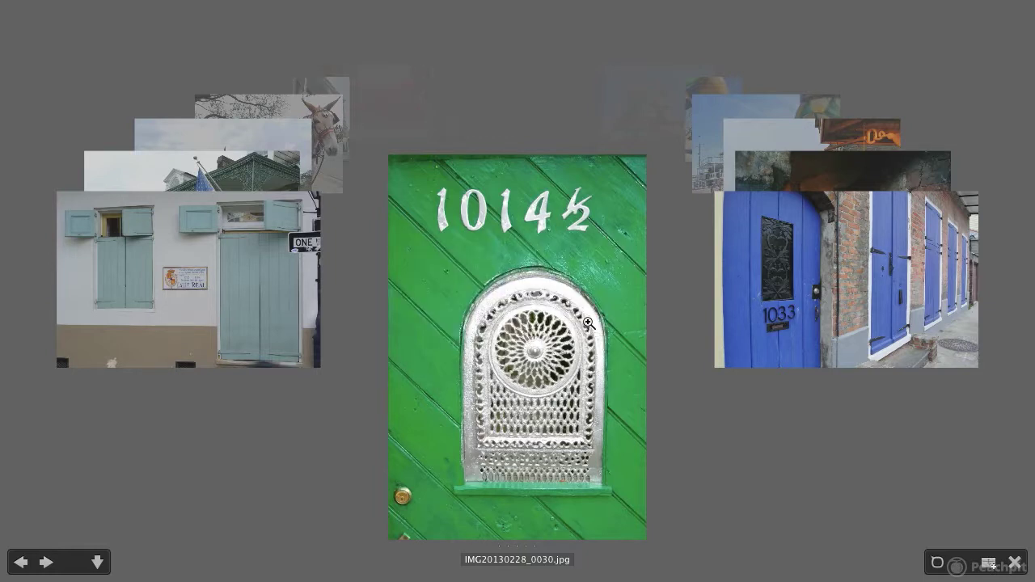
Go back to IMG20130228_0027.jpg and remove it from the images under review
{"action": "left_click", "coordinate": [15, 566]}
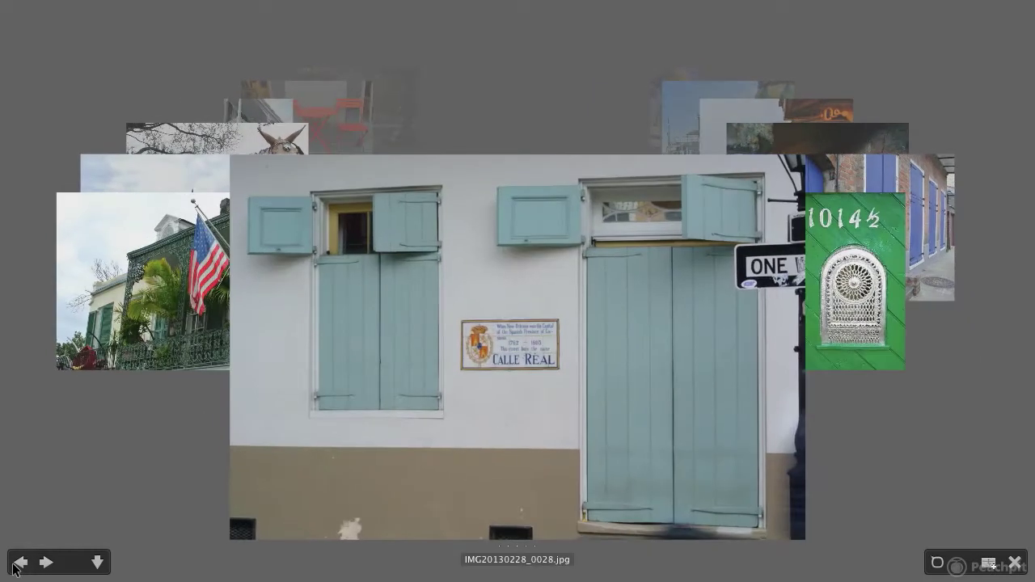
{"action": "left_click", "coordinate": [14, 566]}
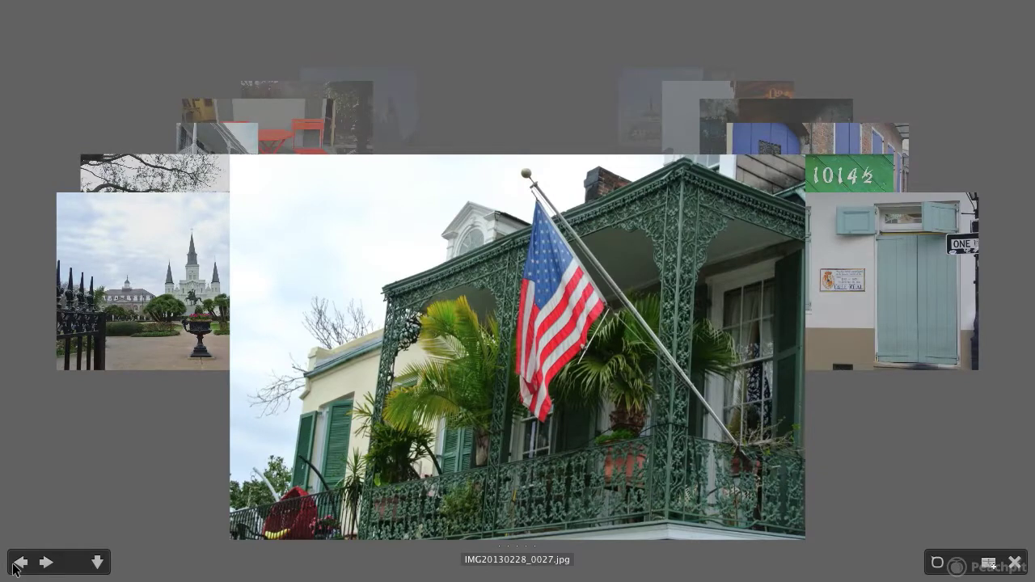
{"action": "left_click", "coordinate": [99, 566]}
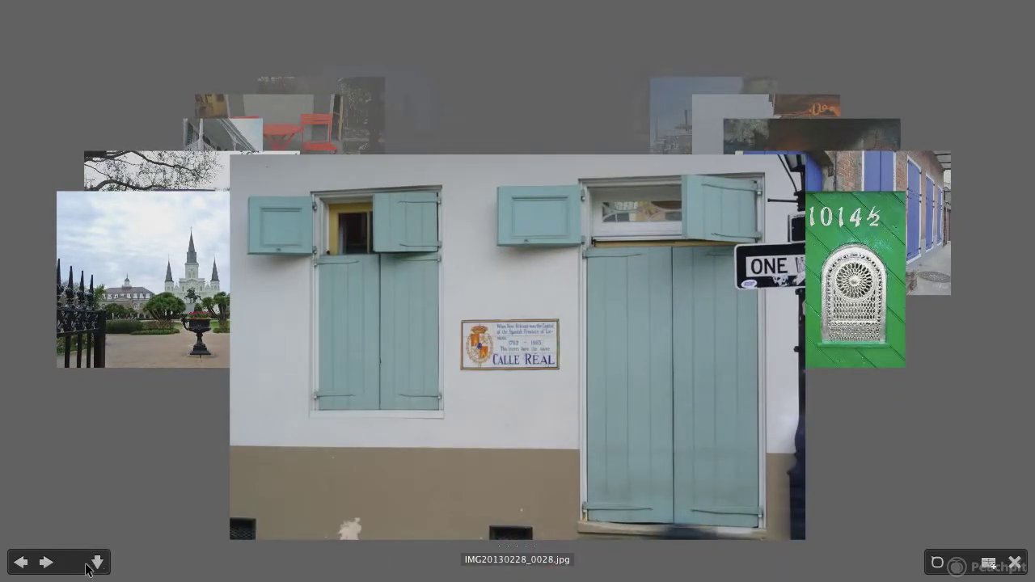
Go back through the images to IMG20130227_0016.jpg, remove it from the review set, and exit Review Mode
{"action": "left_click", "coordinate": [30, 567]}
{"action": "left_click", "coordinate": [30, 567]}
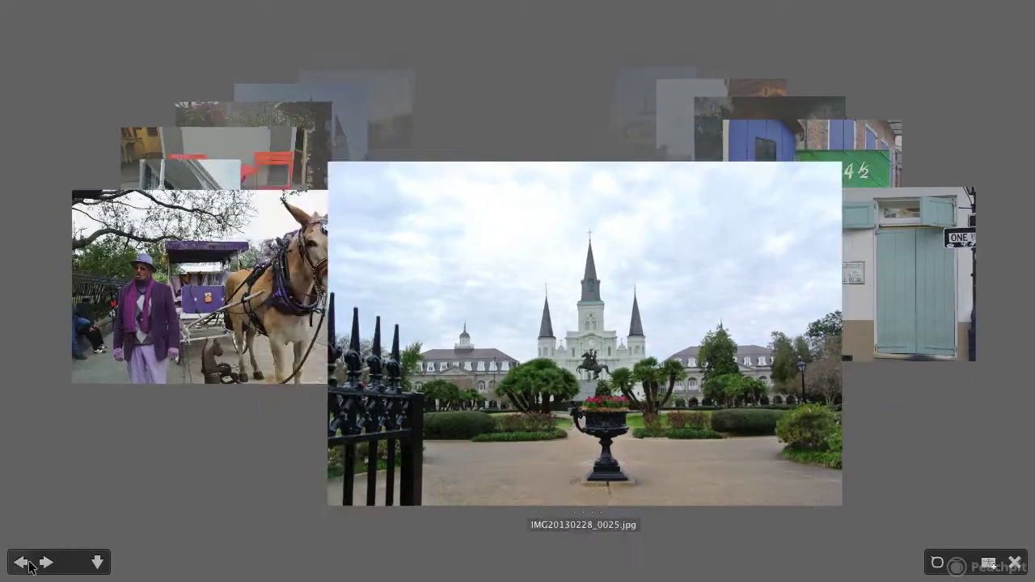
{"action": "left_click", "coordinate": [30, 566]}
{"action": "left_click", "coordinate": [30, 566]}
{"action": "left_click", "coordinate": [30, 566]}
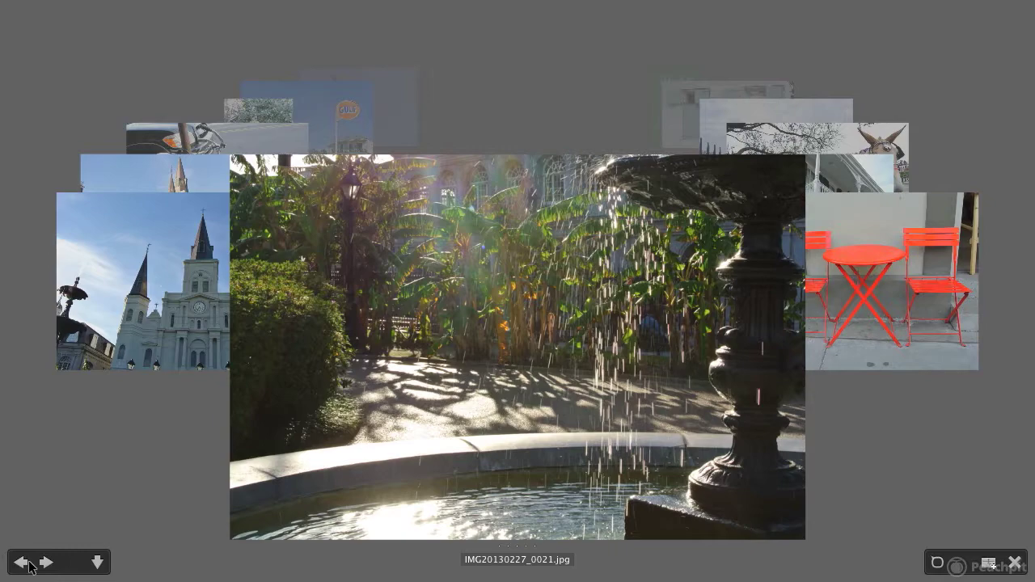
{"action": "left_click", "coordinate": [30, 567]}
{"action": "left_click", "coordinate": [30, 566]}
{"action": "left_click", "coordinate": [30, 566]}
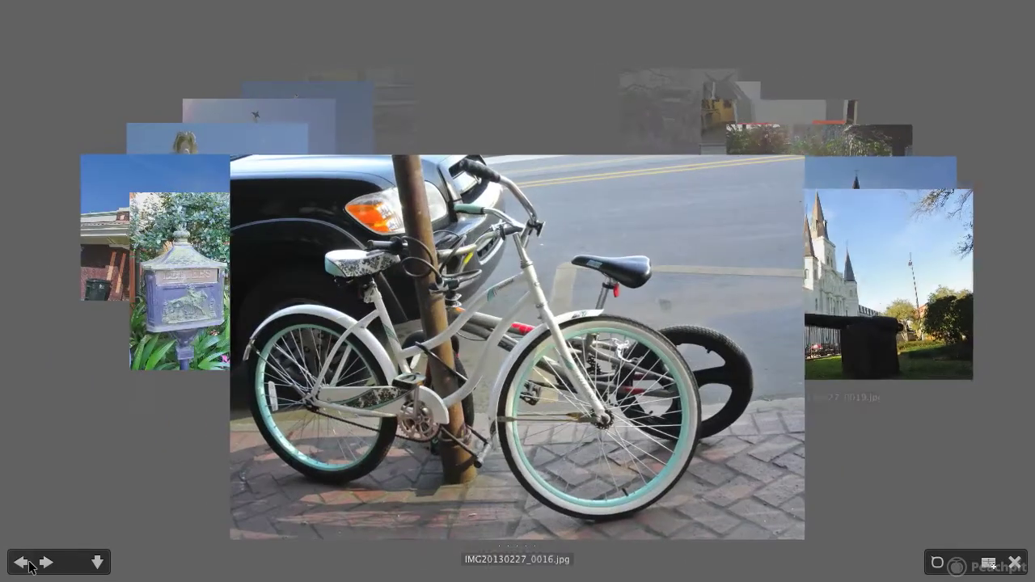
{"action": "left_click", "coordinate": [99, 567]}
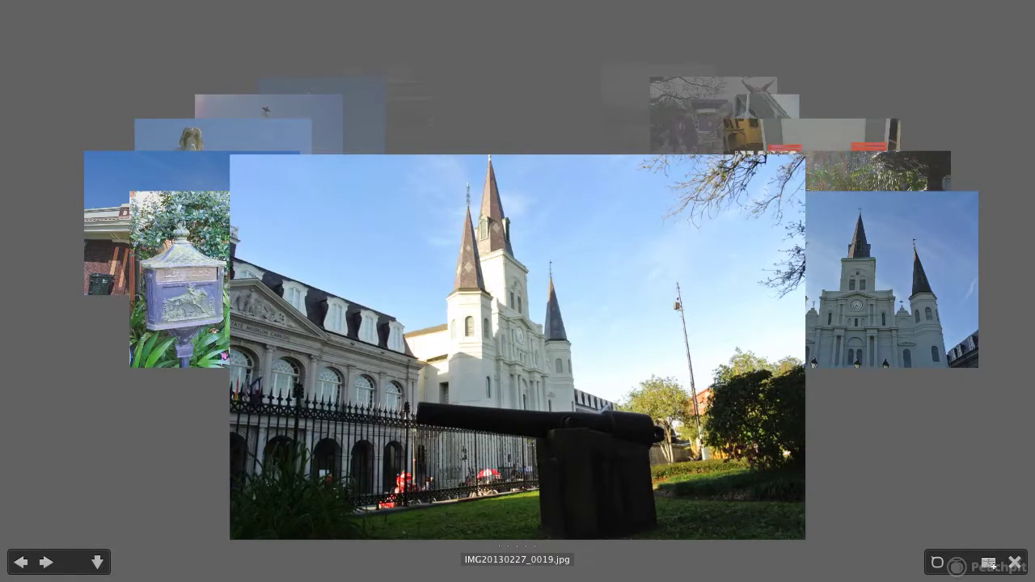
{"action": "left_click", "coordinate": [1016, 564]}
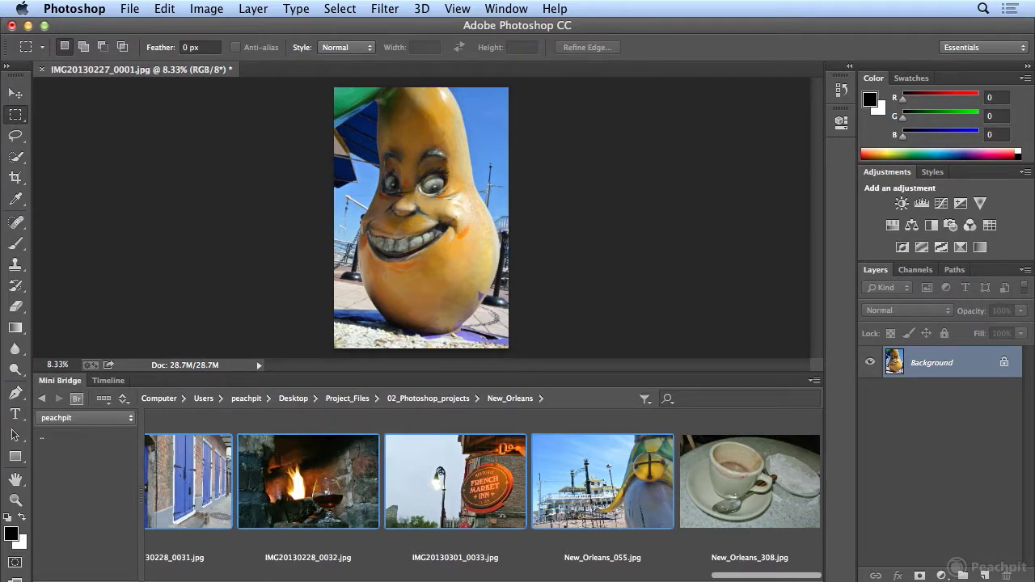
Examine which New_Orleans thumbnails remain selected in Mini Bridge and which viewing options are offered for them
{"action": "left_click_drag", "start_coordinate": [757, 575], "coordinate": [379, 572]}
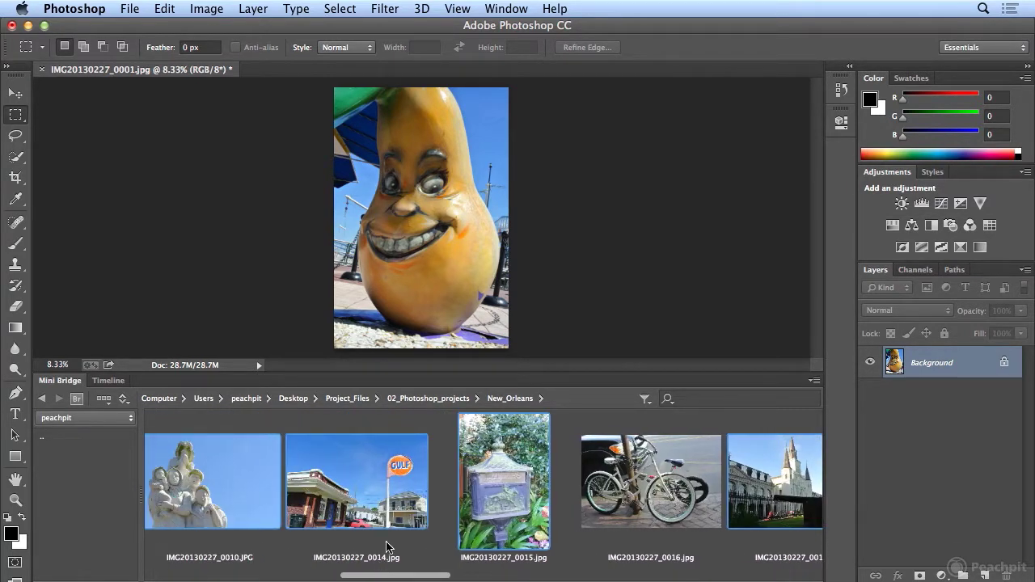
{"action": "right_click", "coordinate": [365, 501]}
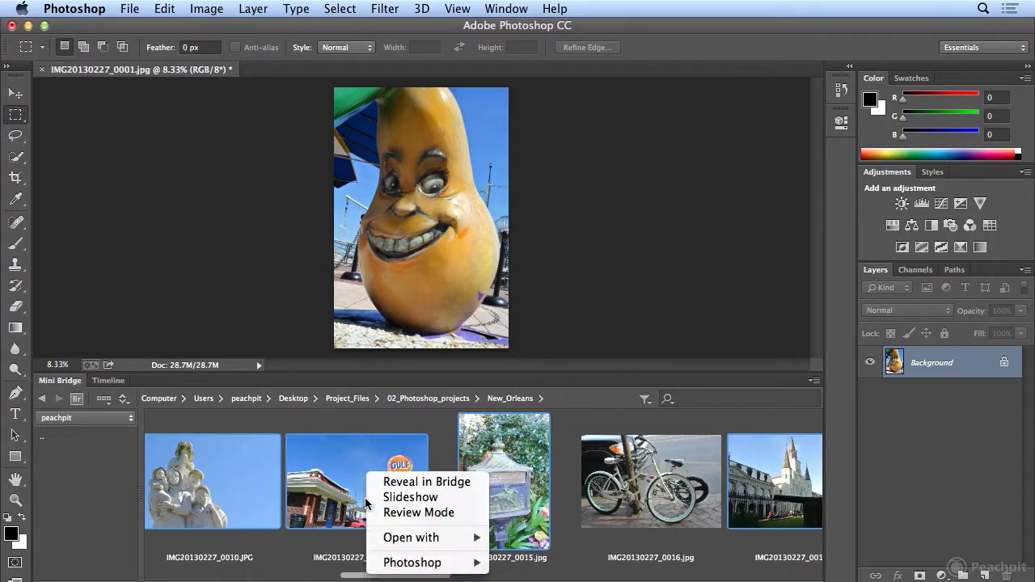
{"action": "mouse_move", "coordinate": [377, 540]}
{"action": "left_click", "coordinate": [102, 403]}
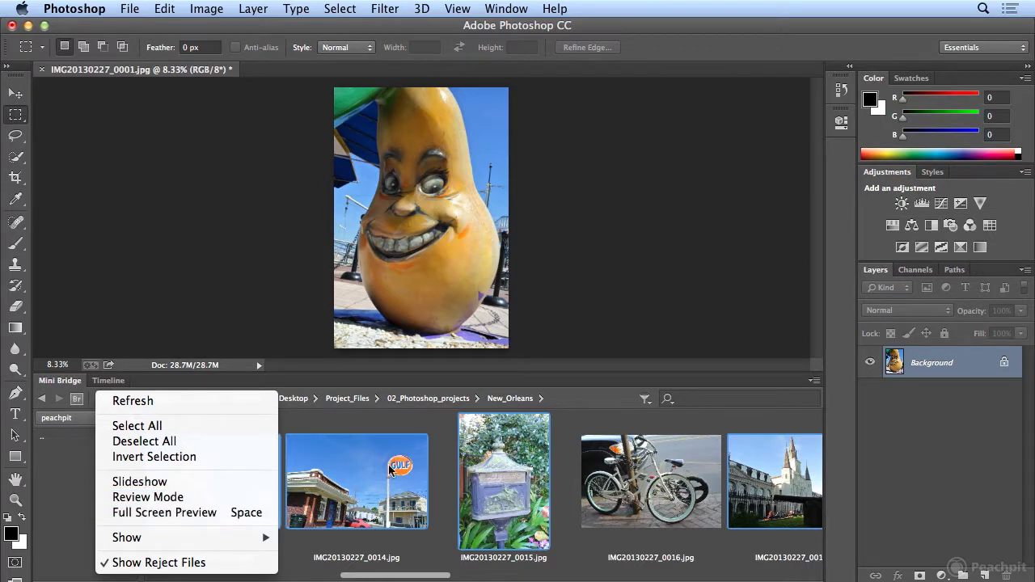
{"action": "left_click", "coordinate": [479, 510]}
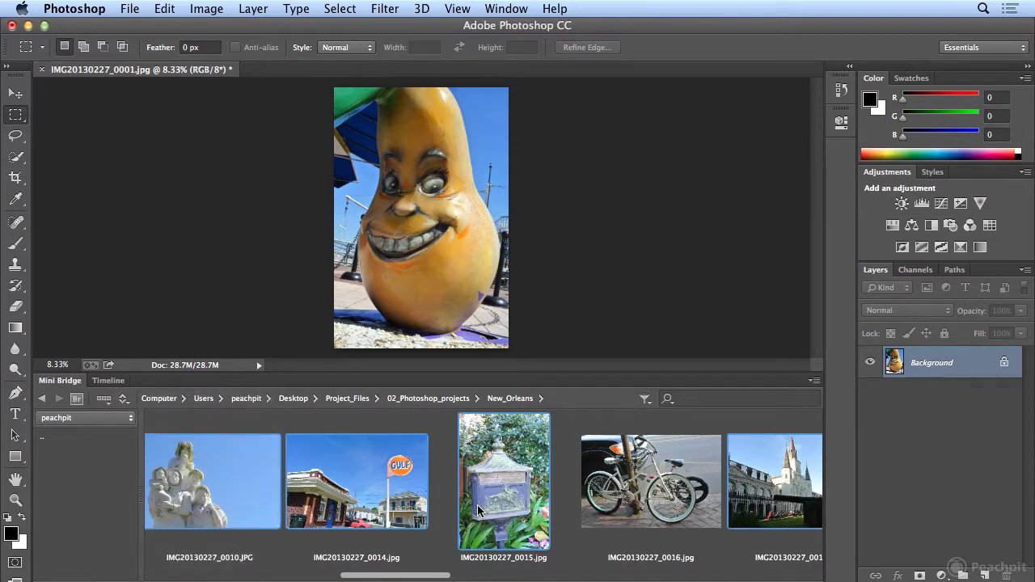
Preview the images full screen, step through them forward and backward, and exit at the fireplace photo
{"action": "key", "text": "space"}
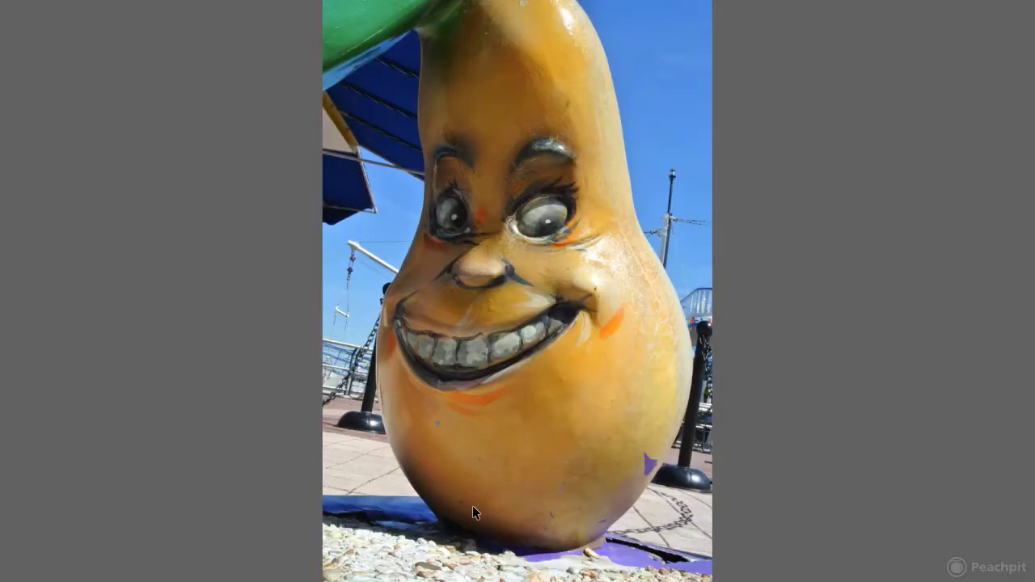
{"action": "key", "text": "Right"}
{"action": "key", "text": "Right"}
{"action": "key", "text": "Right"}
{"action": "key", "text": "Left"}
{"action": "key", "text": "Left"}
{"action": "key", "text": "Left"}
{"action": "key", "text": "Left"}
{"action": "key", "text": "Left"}
{"action": "key", "text": "Left"}
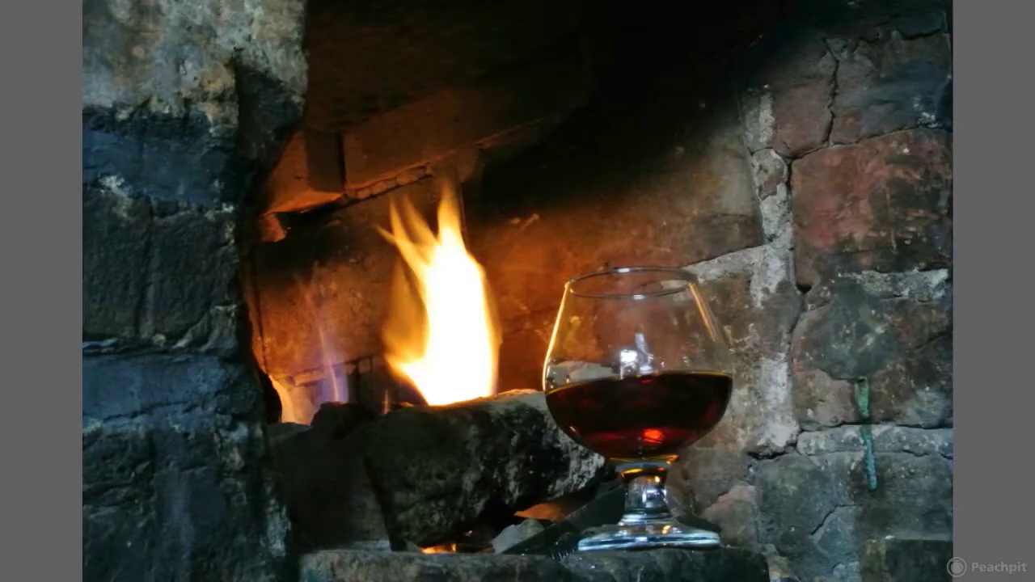
{"action": "key", "text": "space"}
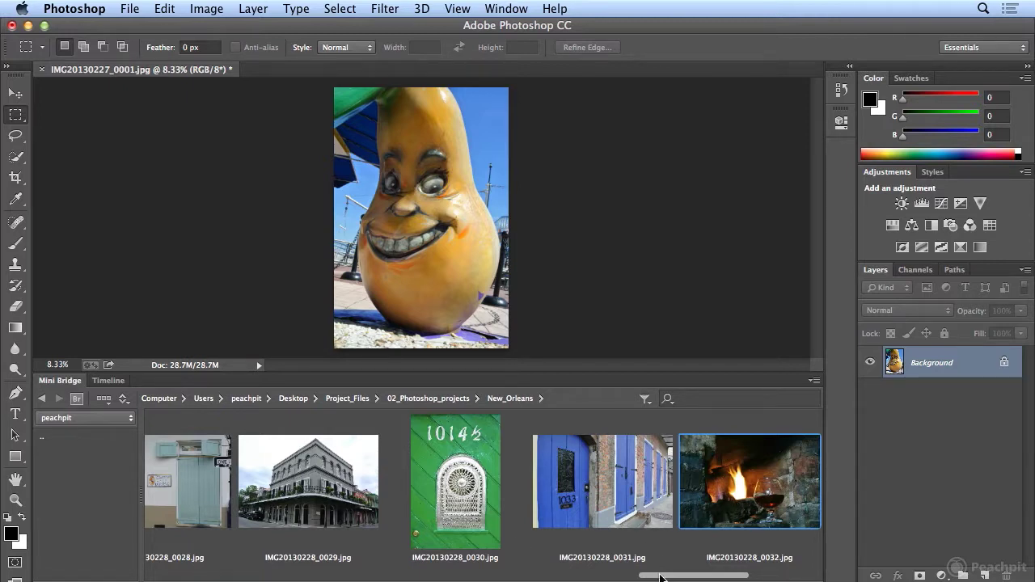
Look through the star-rating filter options for the New_Orleans folder
{"action": "left_click_drag", "start_coordinate": [659, 576], "coordinate": [703, 578]}
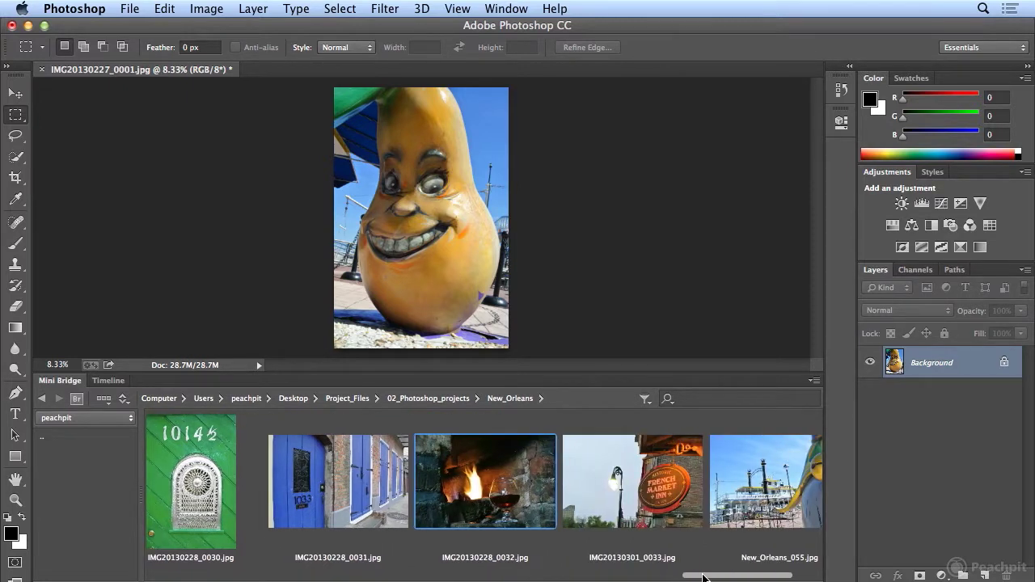
{"action": "left_click", "coordinate": [647, 402]}
{"action": "left_click", "coordinate": [647, 405]}
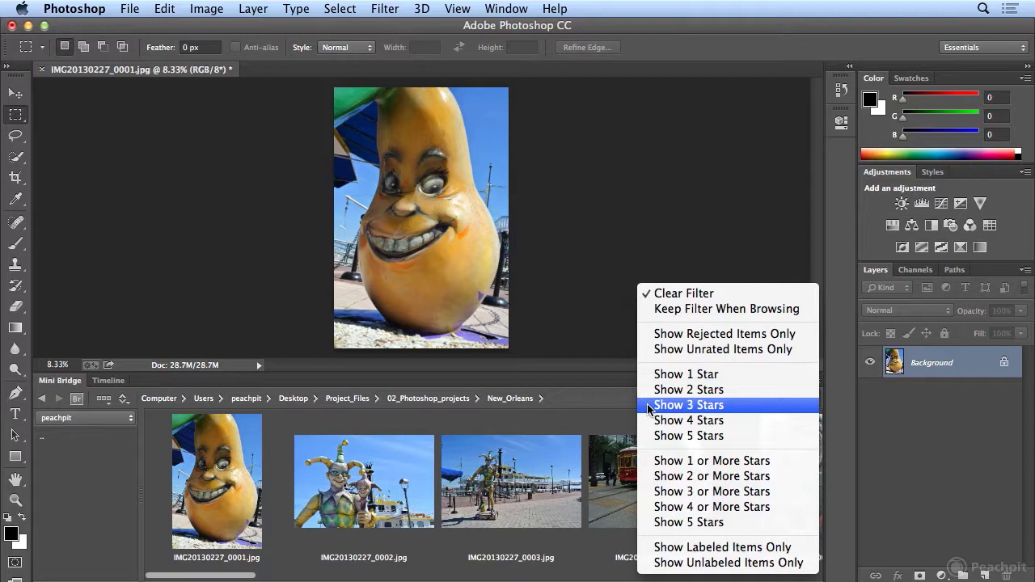
{"action": "left_click", "coordinate": [443, 495]}
Preview the first five New_Orleans images full screen and rate IMG20130227_0001.jpg five stars
{"action": "left_click", "coordinate": [194, 477]}
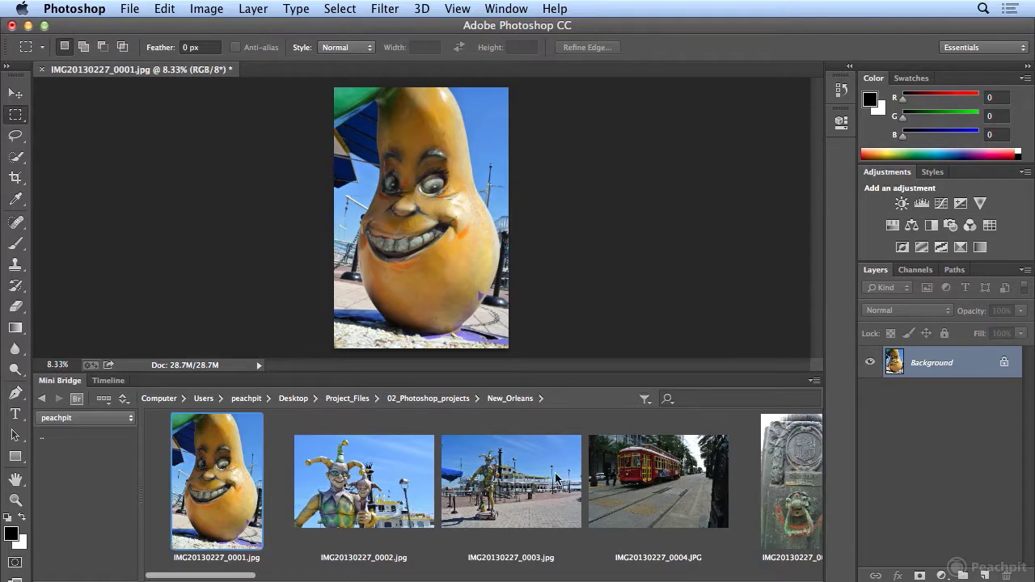
{"action": "left_click", "coordinate": [802, 503], "text": "shift"}
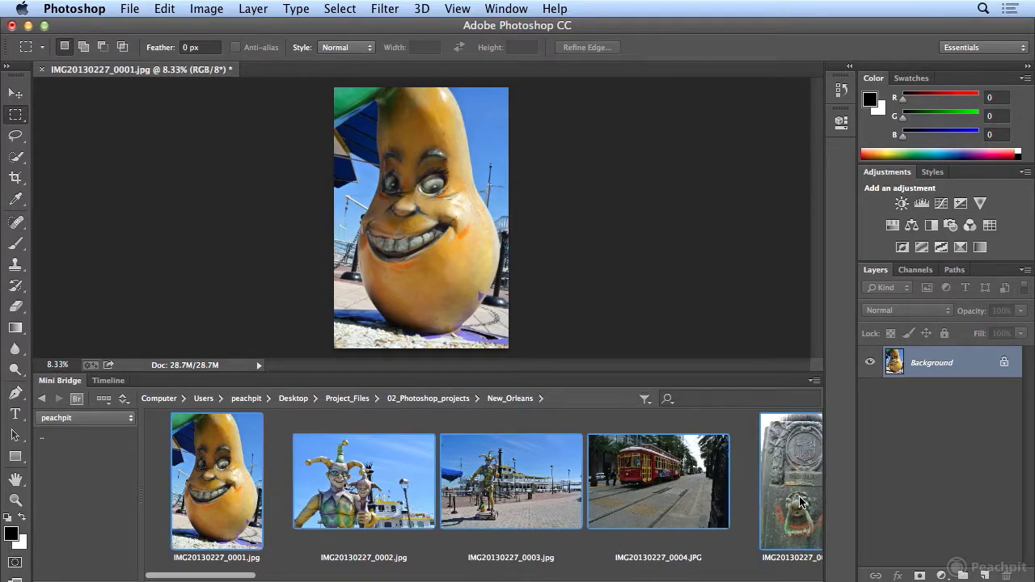
{"action": "key", "text": "space"}
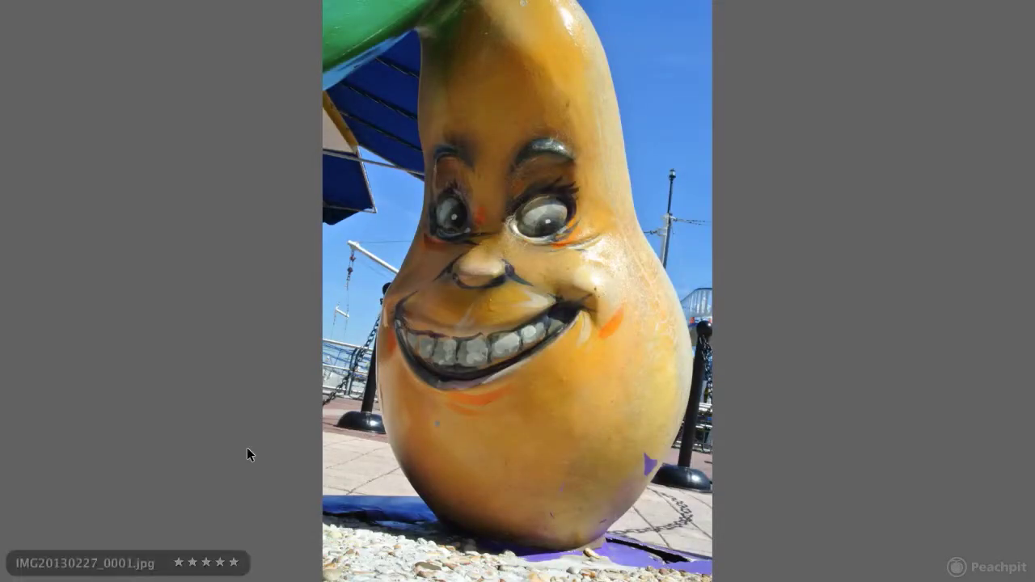
Rate IMG20130227_0002.jpg four stars and IMG20130227_0003.jpg five stars, change IMG20130227_0002.jpg to three stars, and exit the preview
{"action": "key", "text": "Right"}
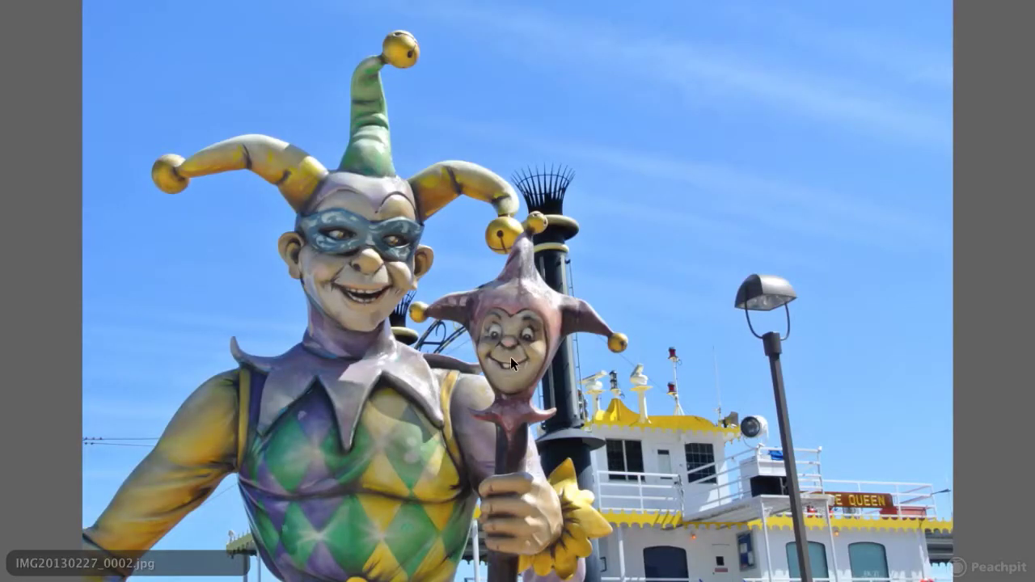
{"action": "key", "text": "4"}
{"action": "key", "text": "Right"}
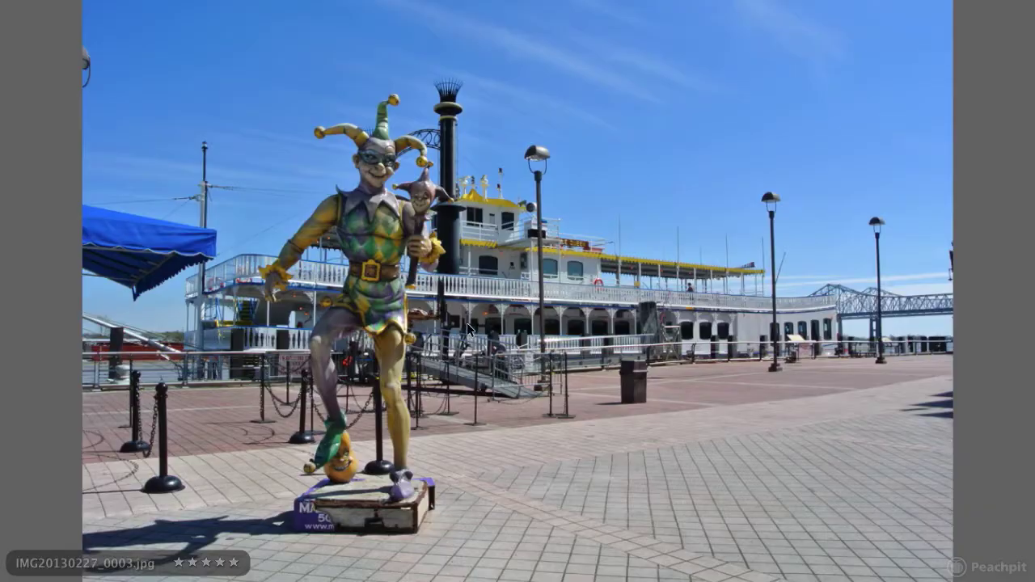
{"action": "key", "text": "Left"}
{"action": "key", "text": "3"}
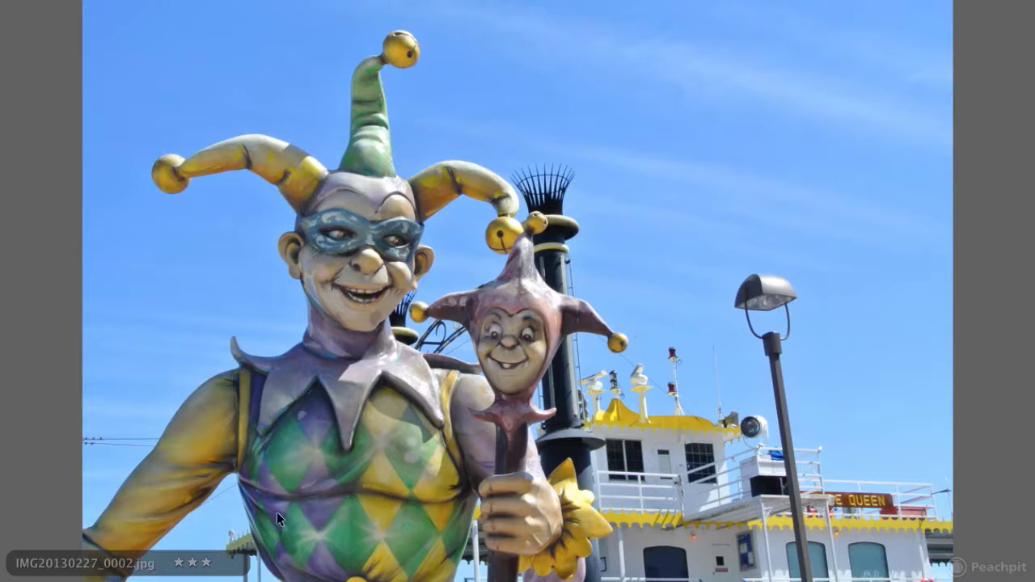
{"action": "key", "text": "Escape"}
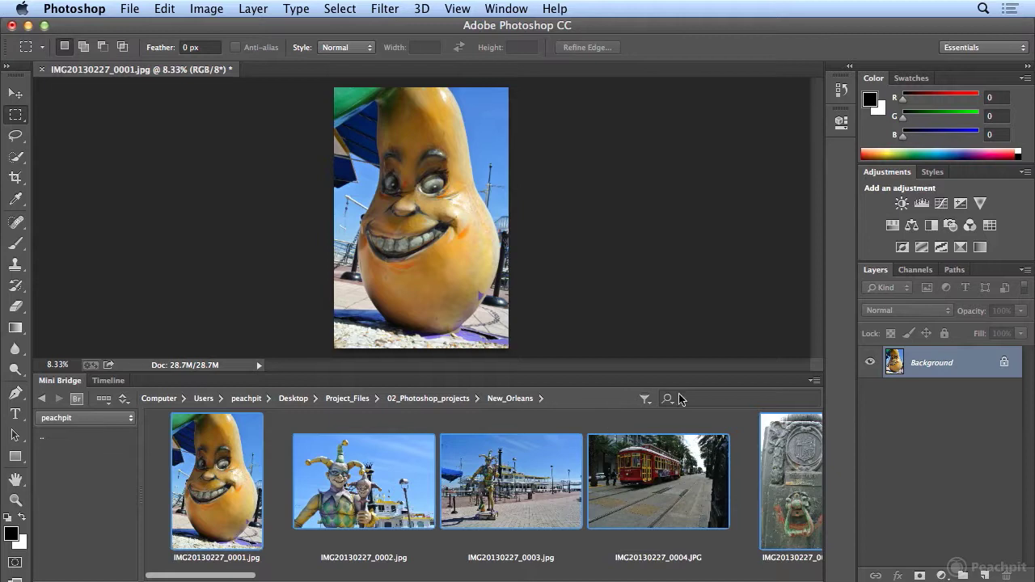
Filter the New_Orleans folder to show only images rated 3 or more stars
{"action": "left_click", "coordinate": [644, 399]}
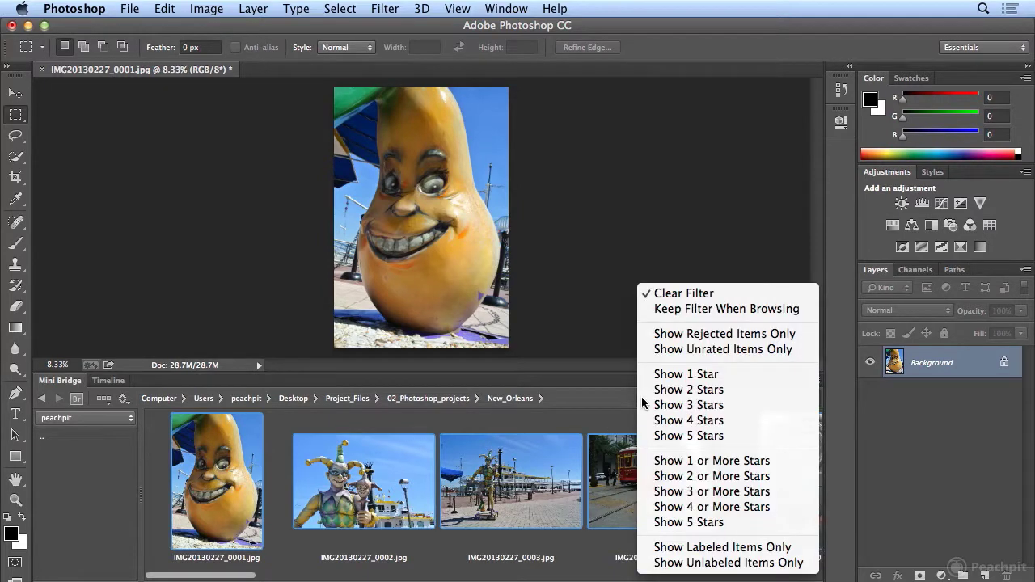
{"action": "left_click", "coordinate": [665, 492]}
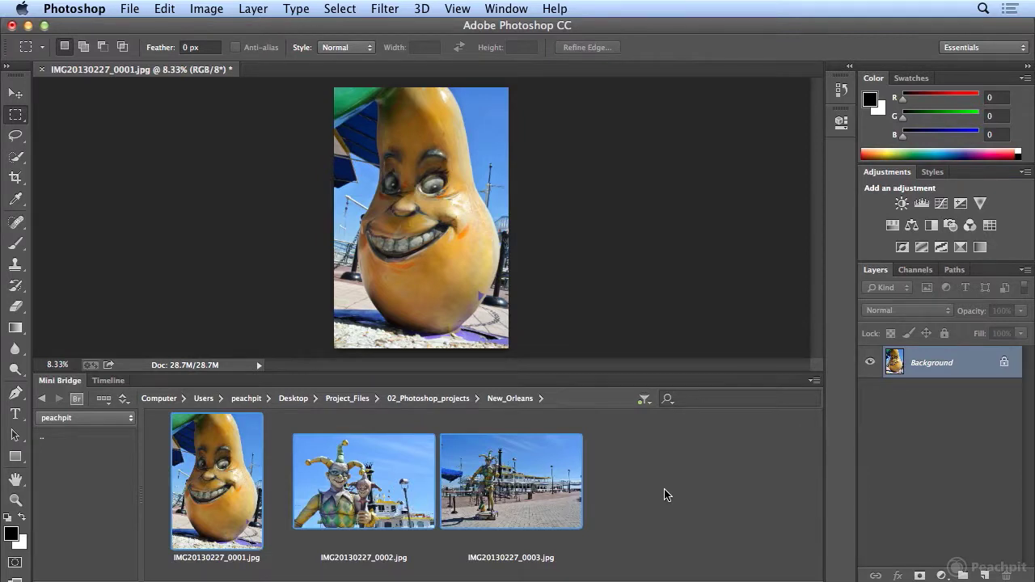
Filter the New_Orleans folder to images rated 4 or more stars, and clear the filter after viewing them
{"action": "left_click", "coordinate": [646, 399]}
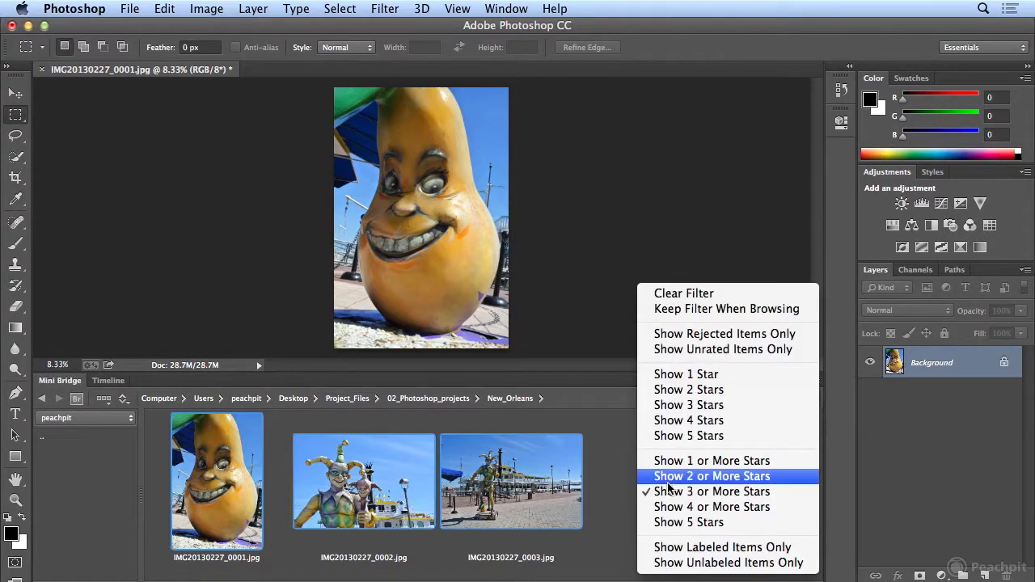
{"action": "left_click", "coordinate": [668, 507]}
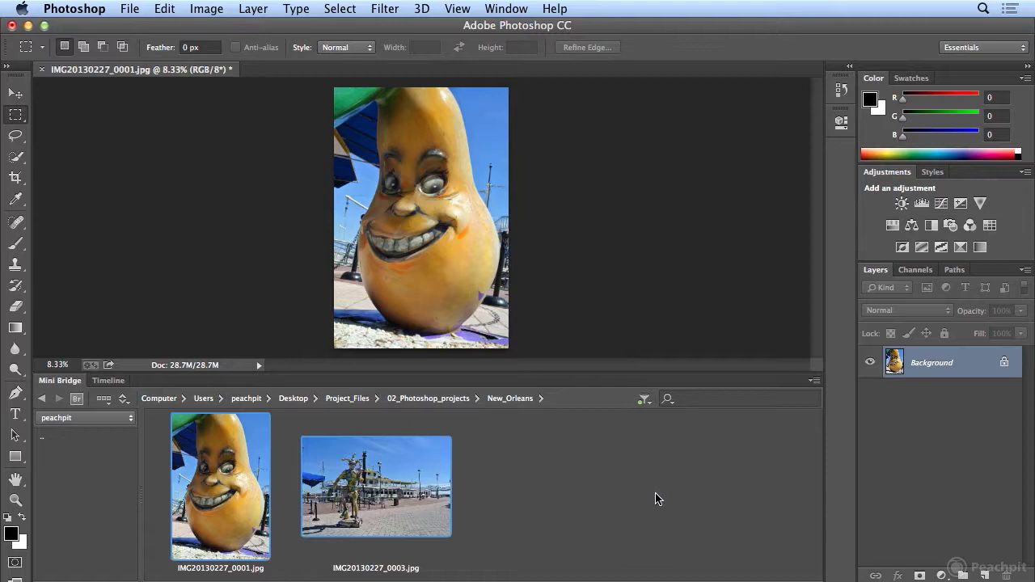
{"action": "left_click", "coordinate": [644, 400]}
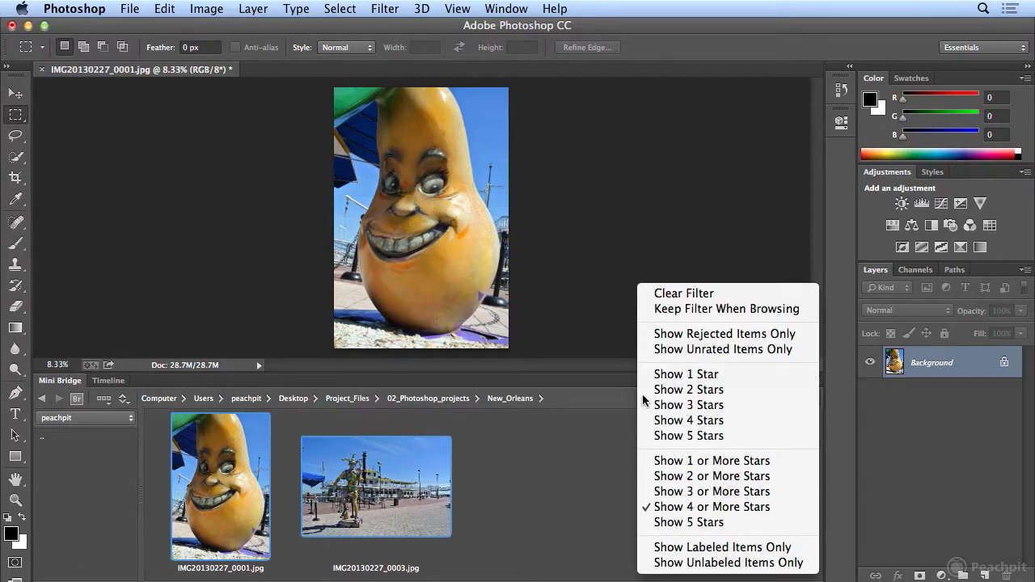
{"action": "left_click", "coordinate": [657, 296]}
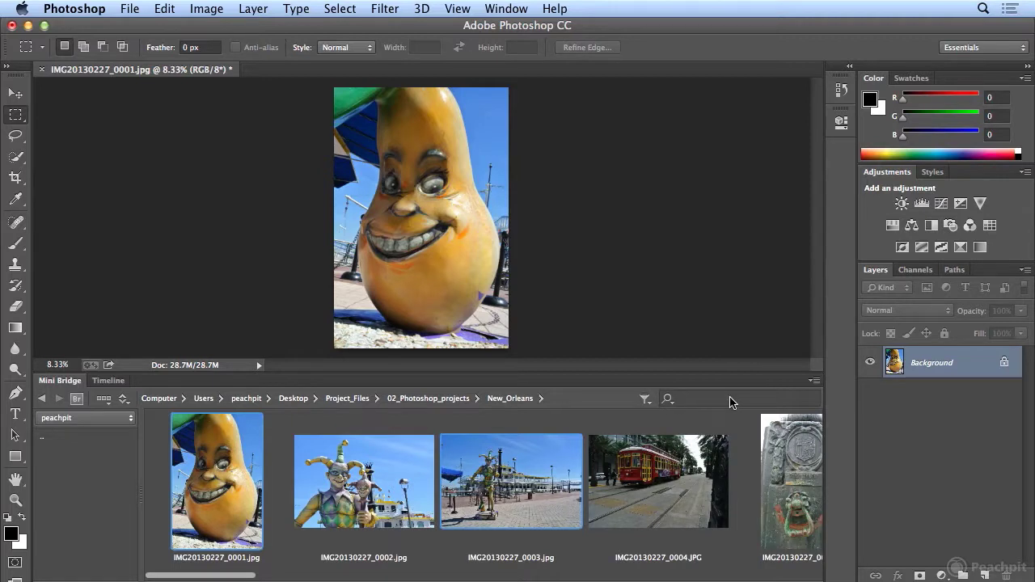
Collapse Mini Bridge and close the IMG20130227_0001.jpg document
{"action": "left_click", "coordinate": [812, 381]}
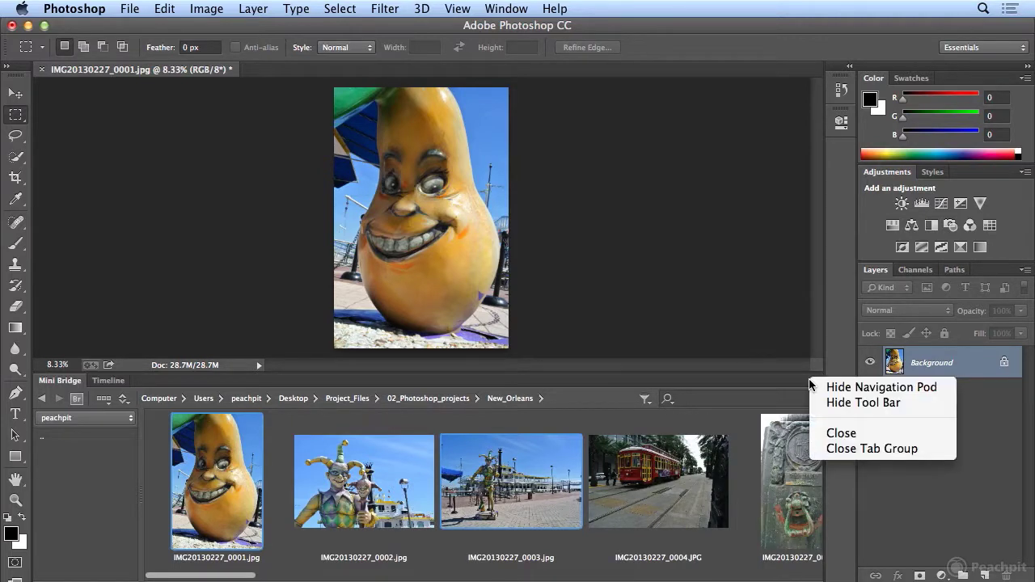
{"action": "left_click", "coordinate": [760, 389]}
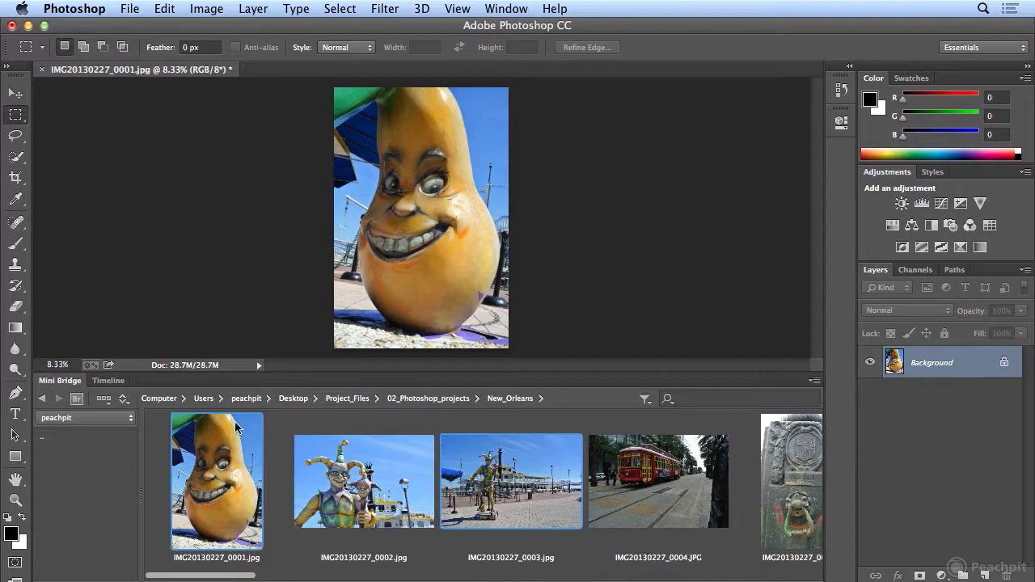
{"action": "double_click", "coordinate": [58, 380]}
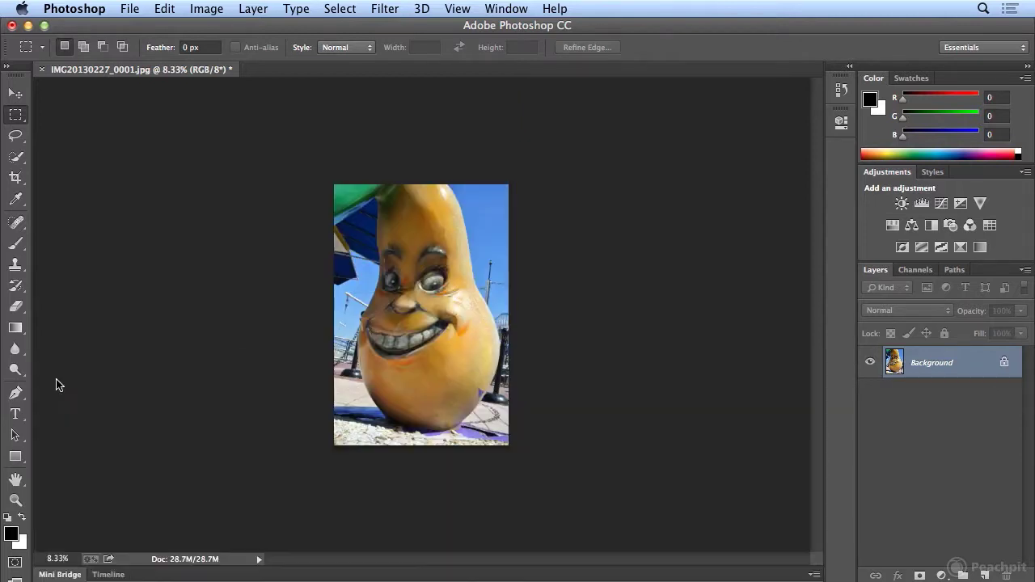
{"action": "left_click", "coordinate": [43, 69]}
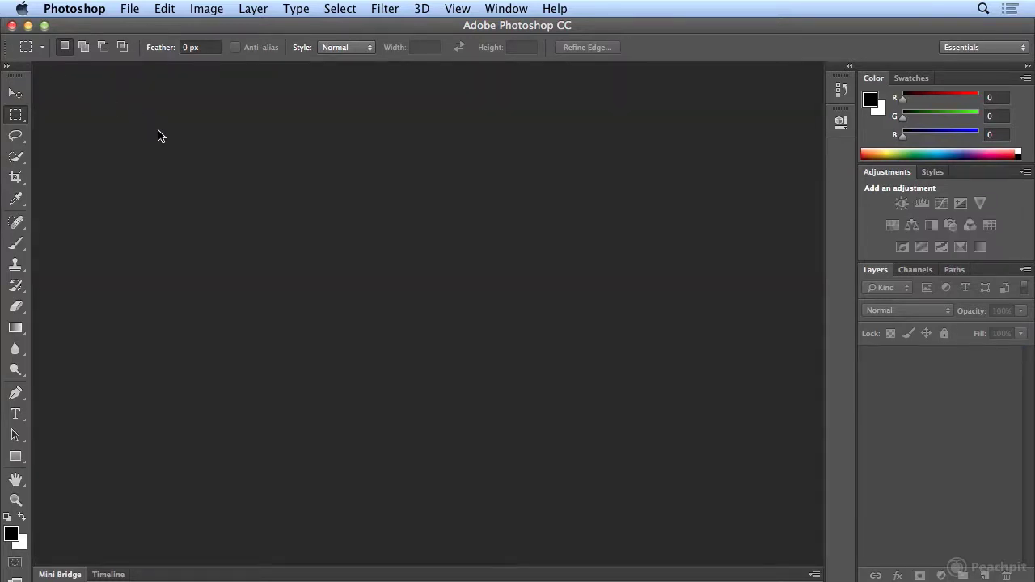